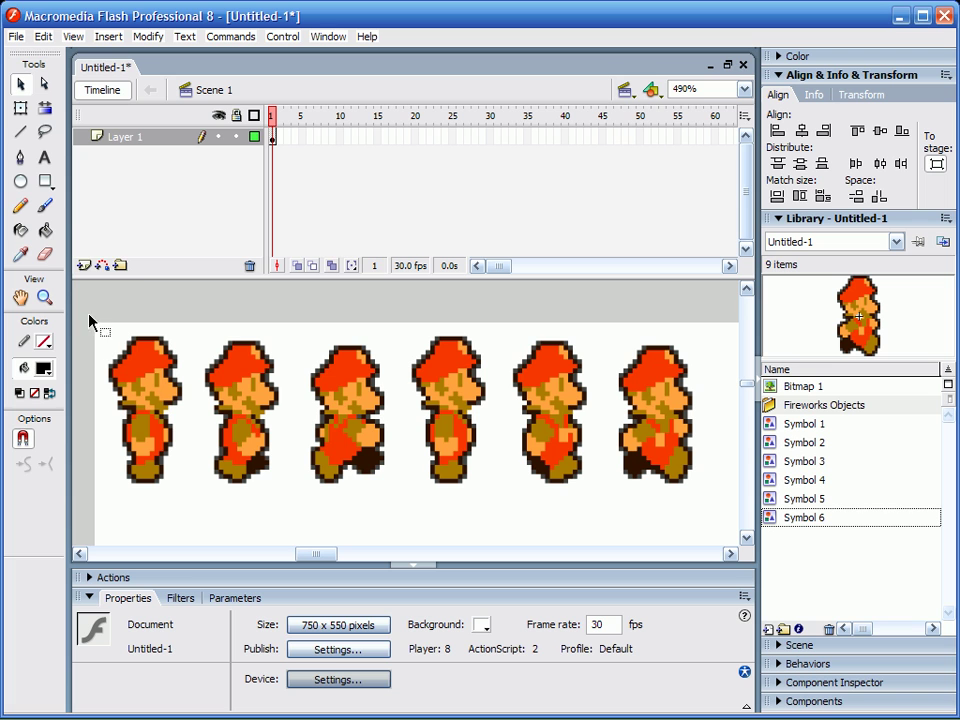
Step: Examine the six Mario walking sprites on the stage, together and one by one
drag(81, 312, 720, 517)
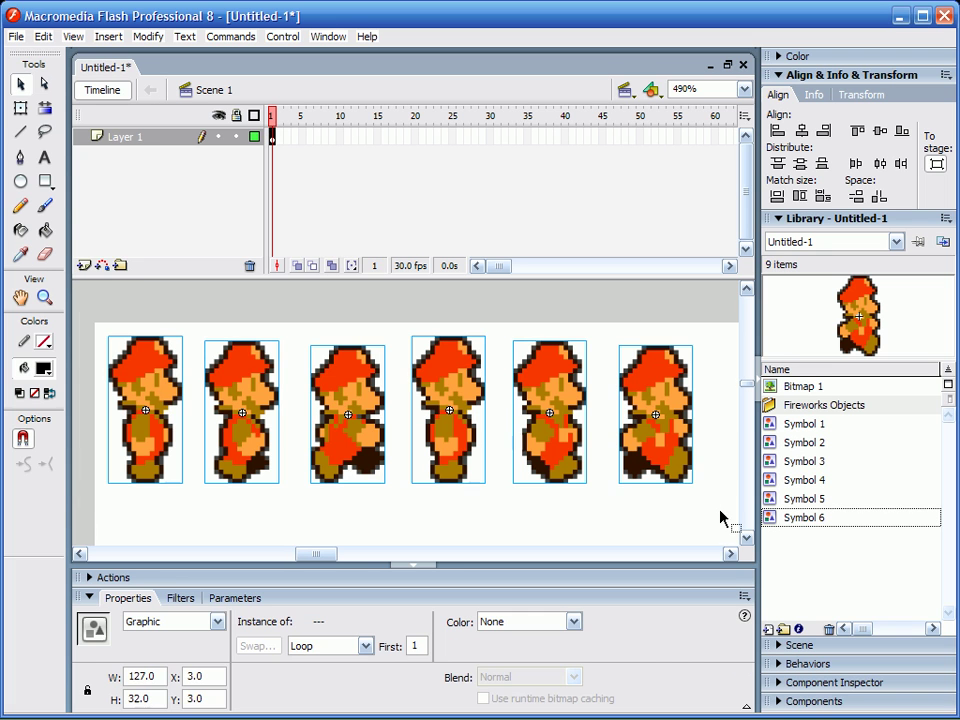
click(280, 313)
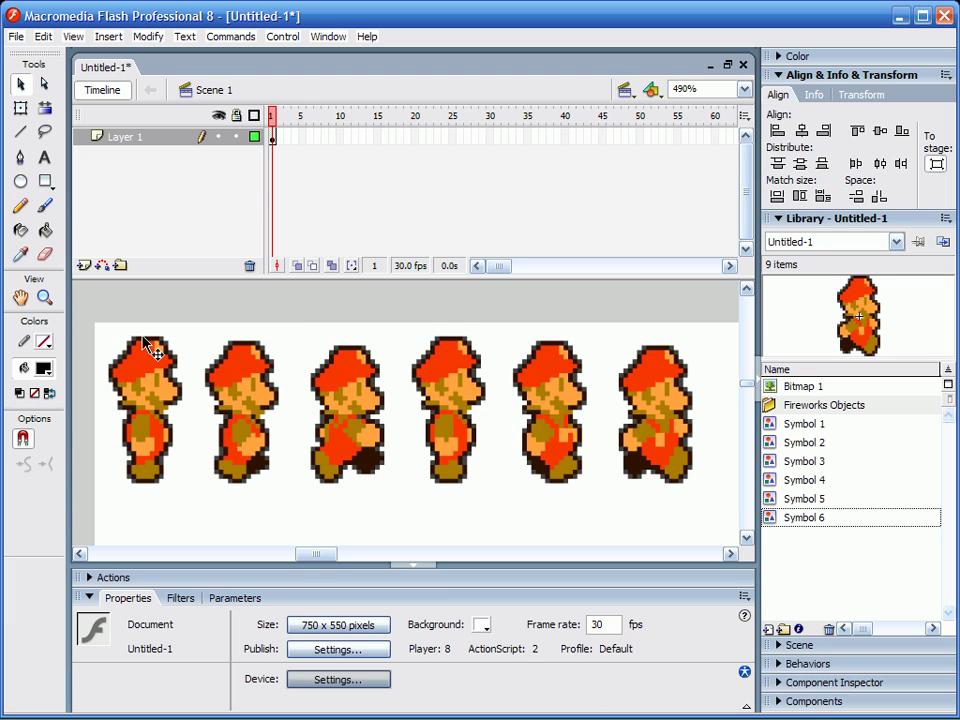
drag(97, 324, 727, 527)
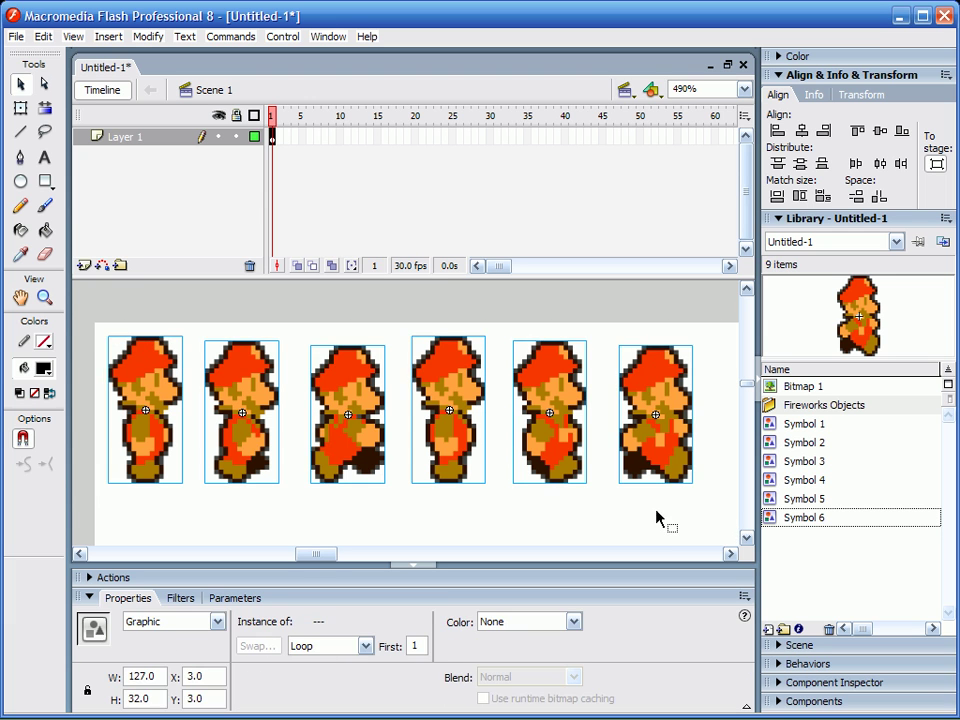
click(529, 543)
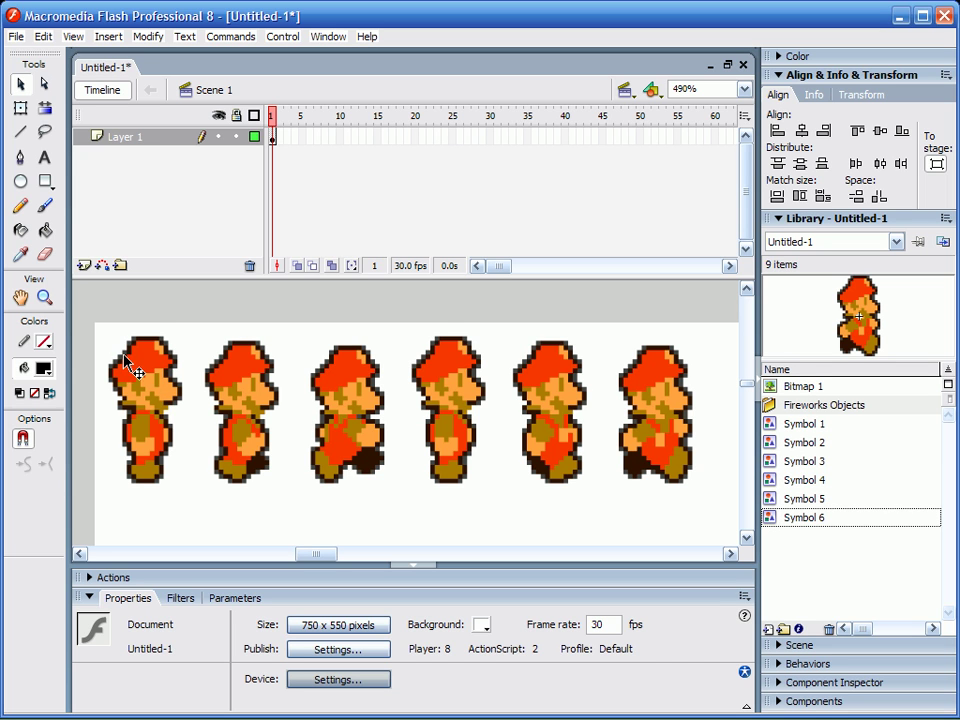
drag(93, 332, 690, 489)
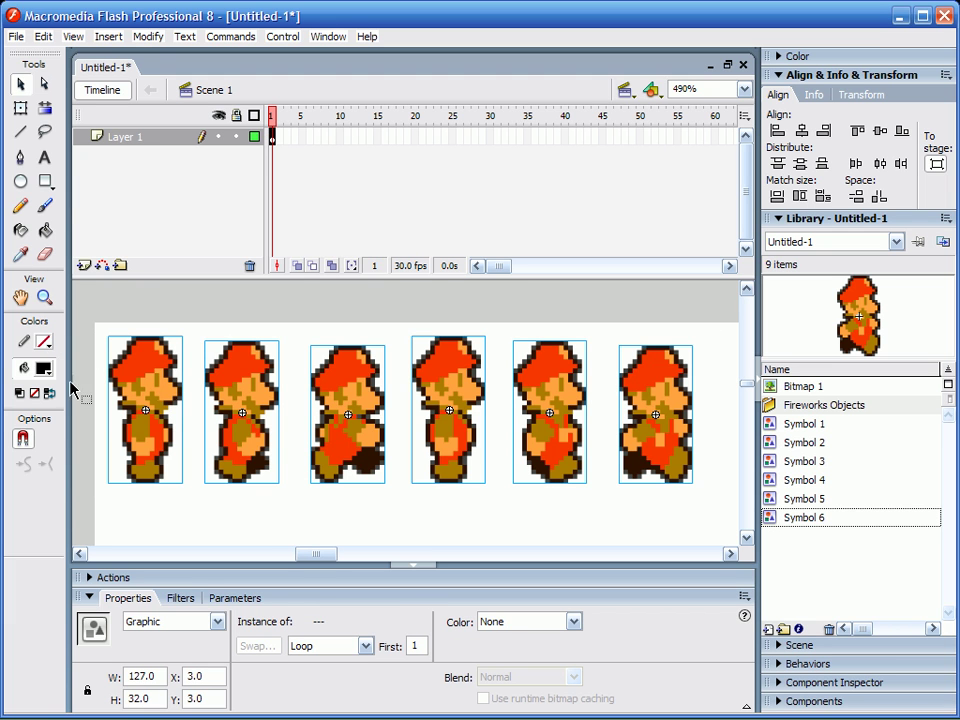
key(Escape)
click(148, 362)
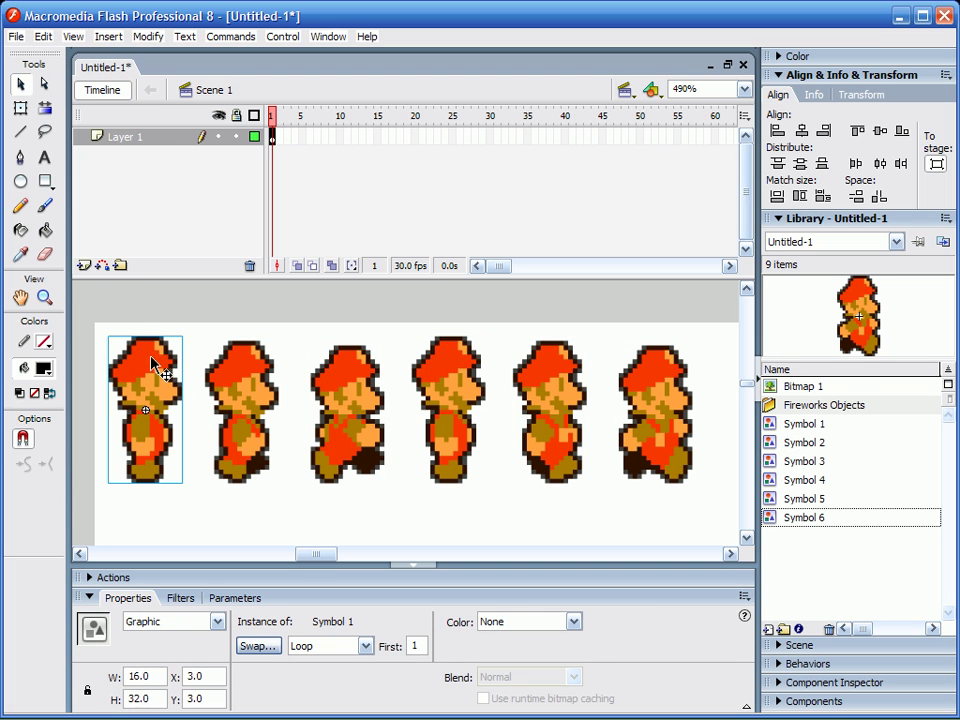
click(262, 394)
click(340, 405)
click(450, 400)
click(550, 405)
click(655, 405)
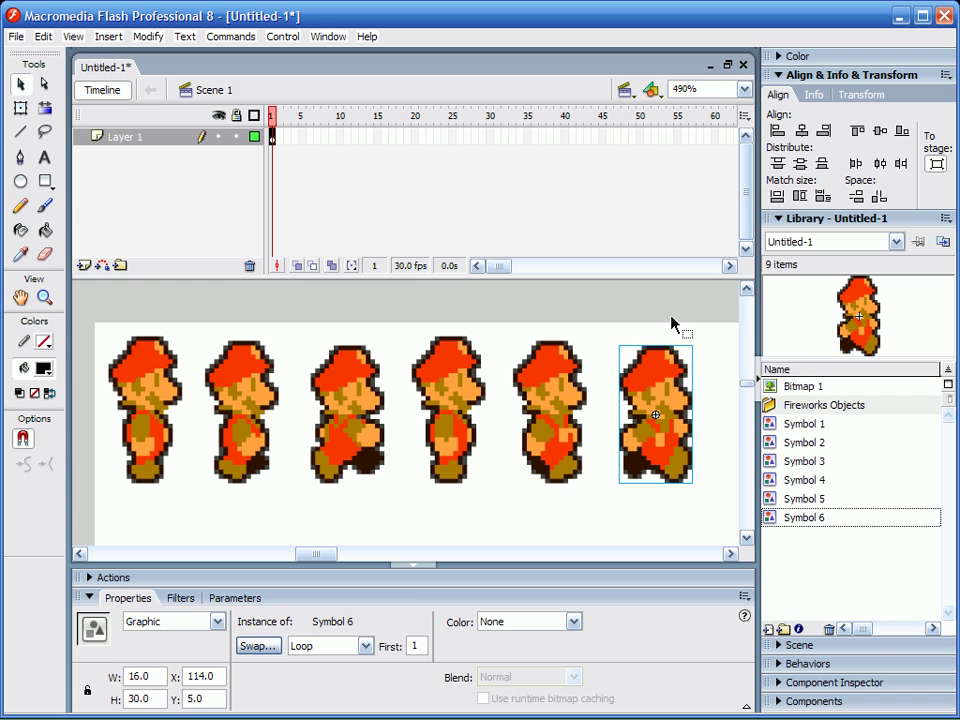
Step: Cut every Mario sprite except the first one from the stage
drag(642, 331, 257, 471)
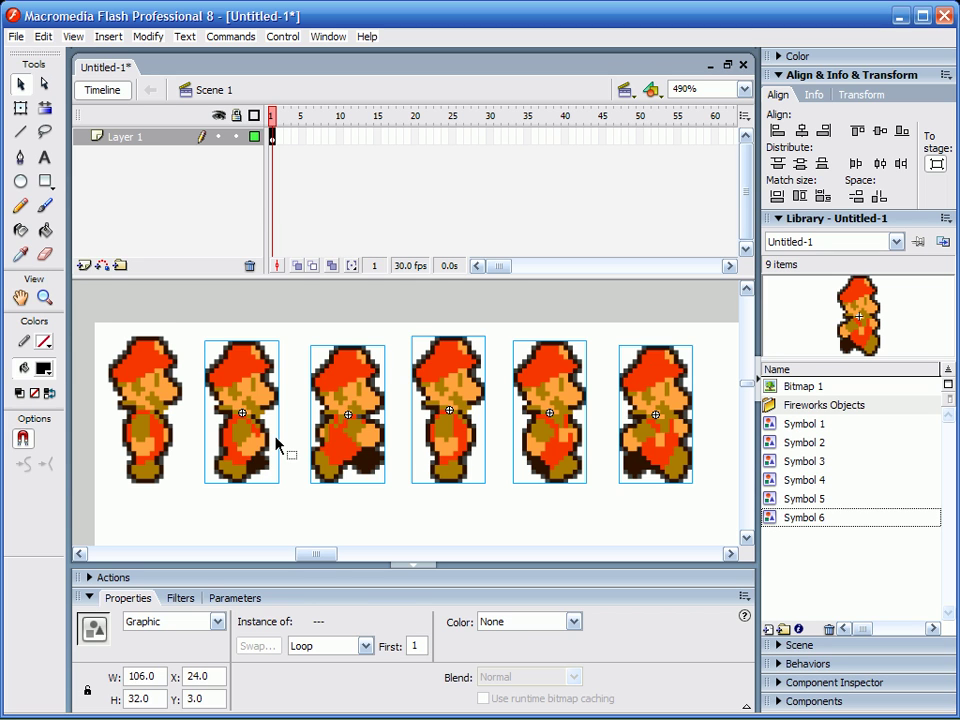
key(Delete)
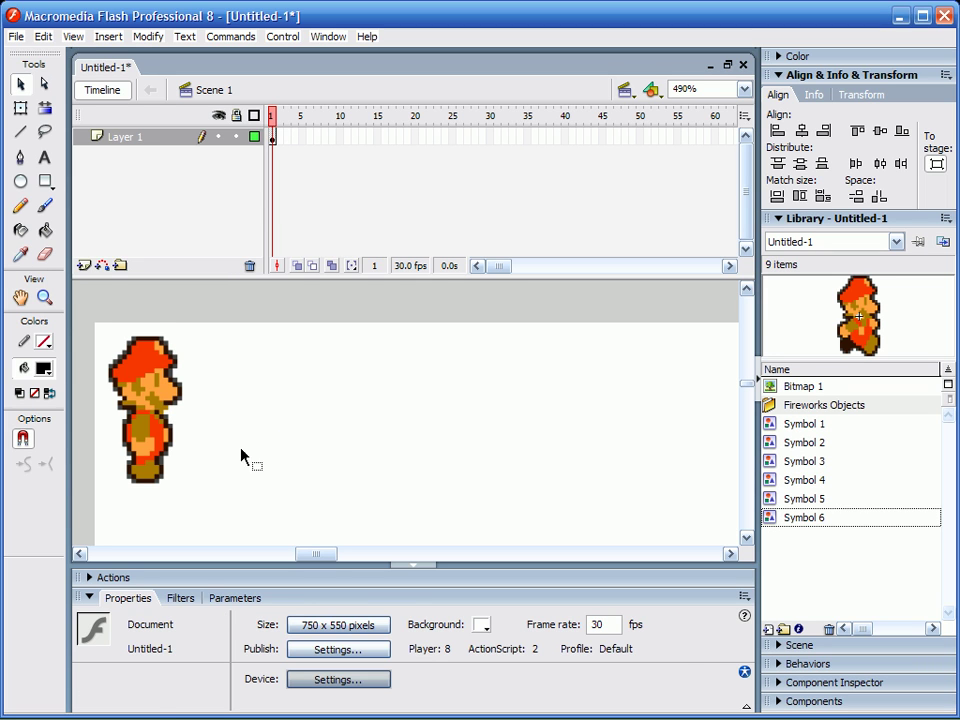
Step: Convert the remaining Mario sprite to a movie clip symbol named MarioWalk
click(168, 401)
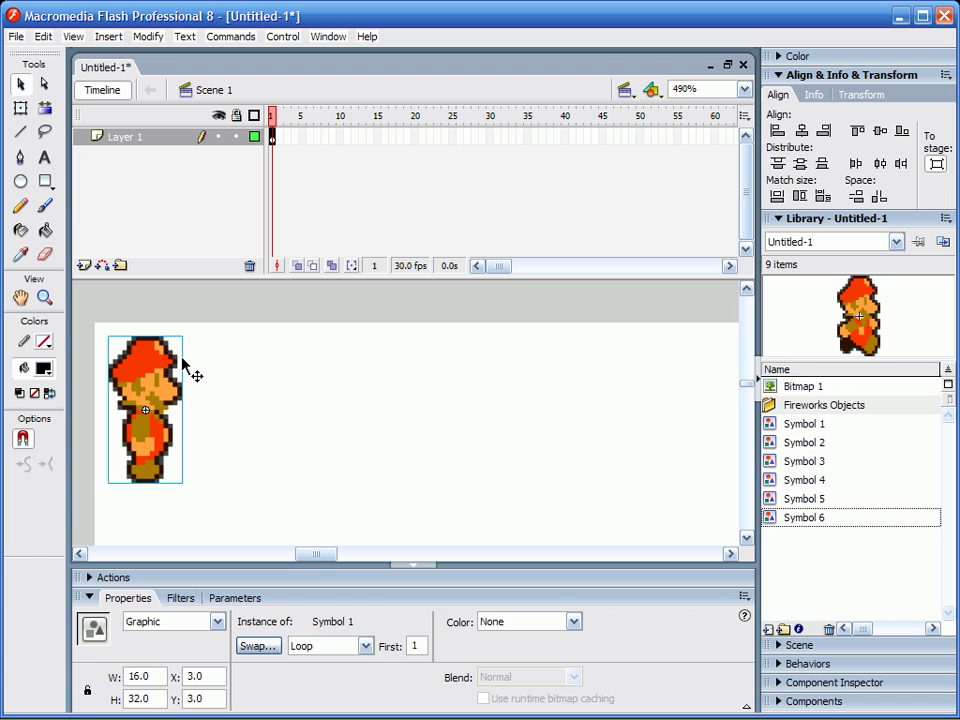
key(F8)
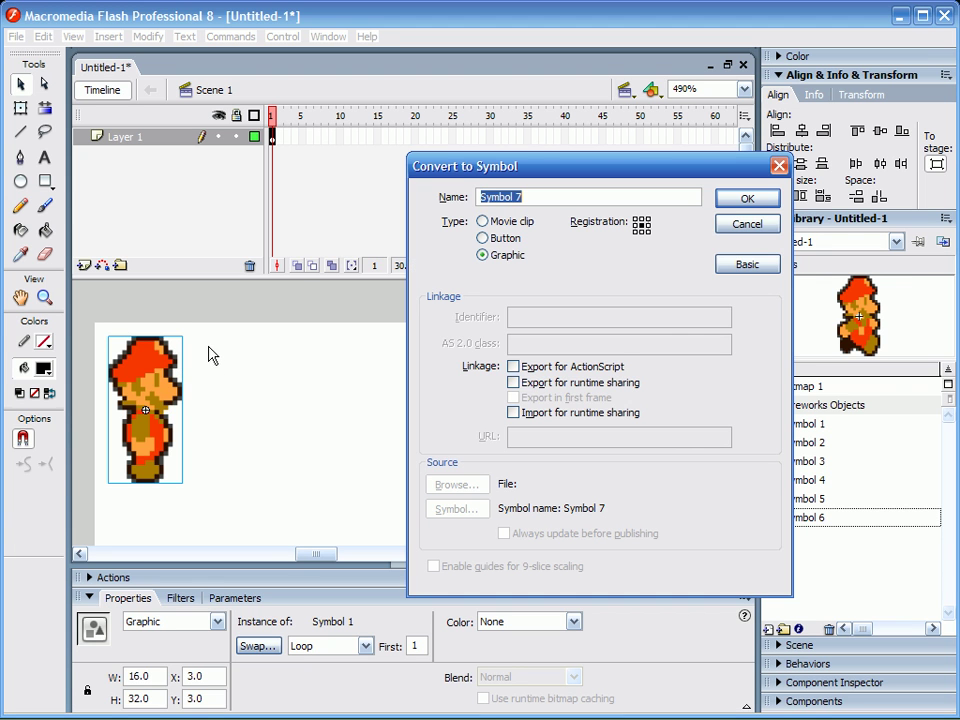
click(747, 224)
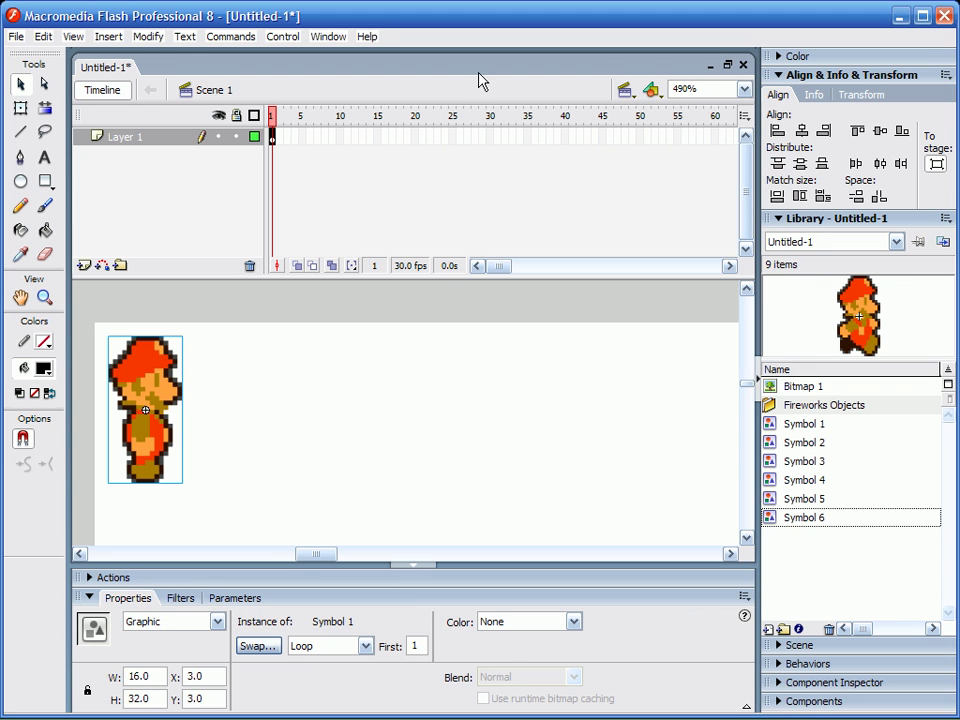
click(147, 37)
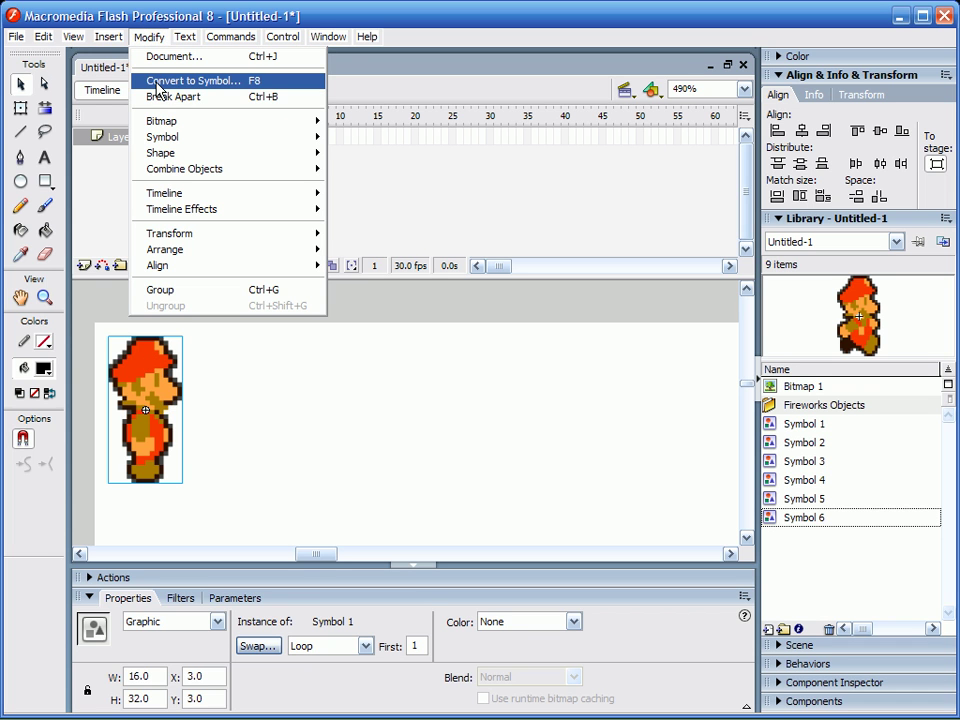
click(158, 81)
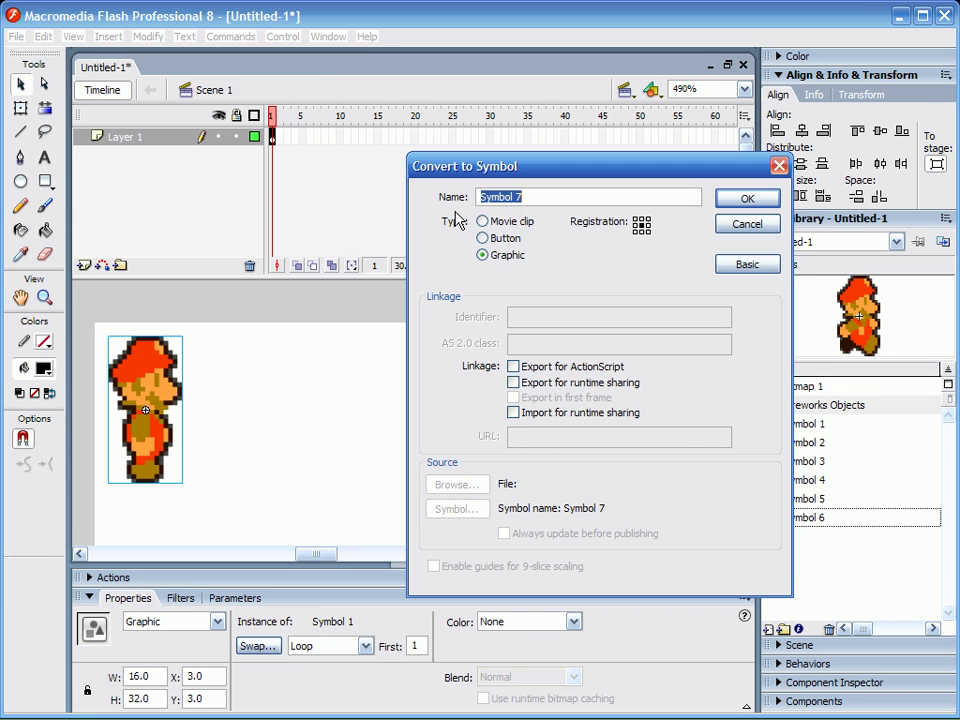
click(488, 222)
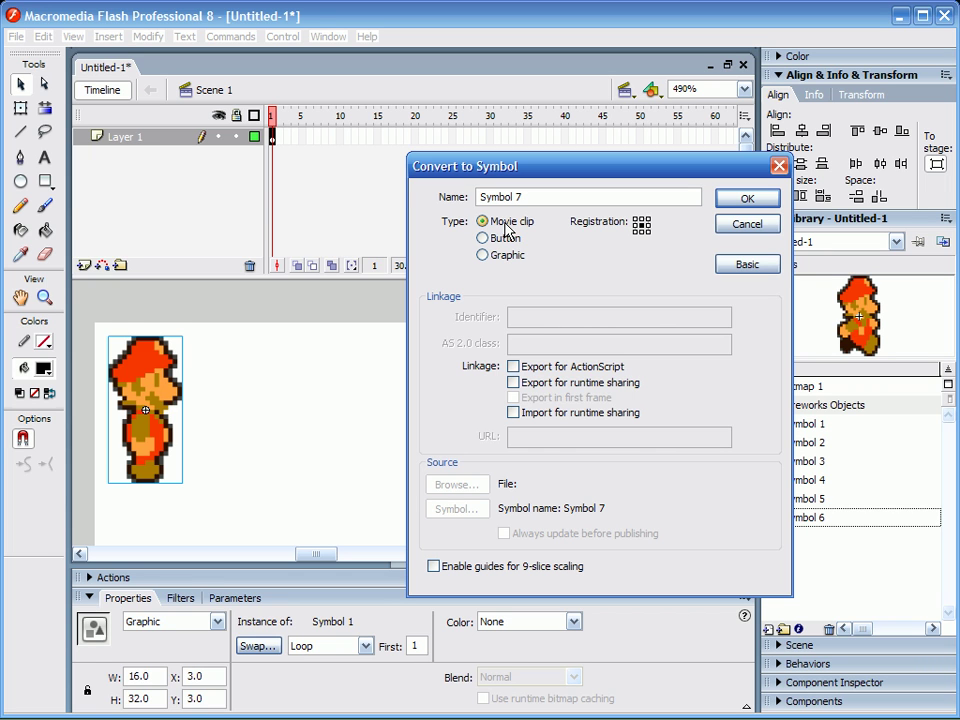
drag(559, 197, 484, 200)
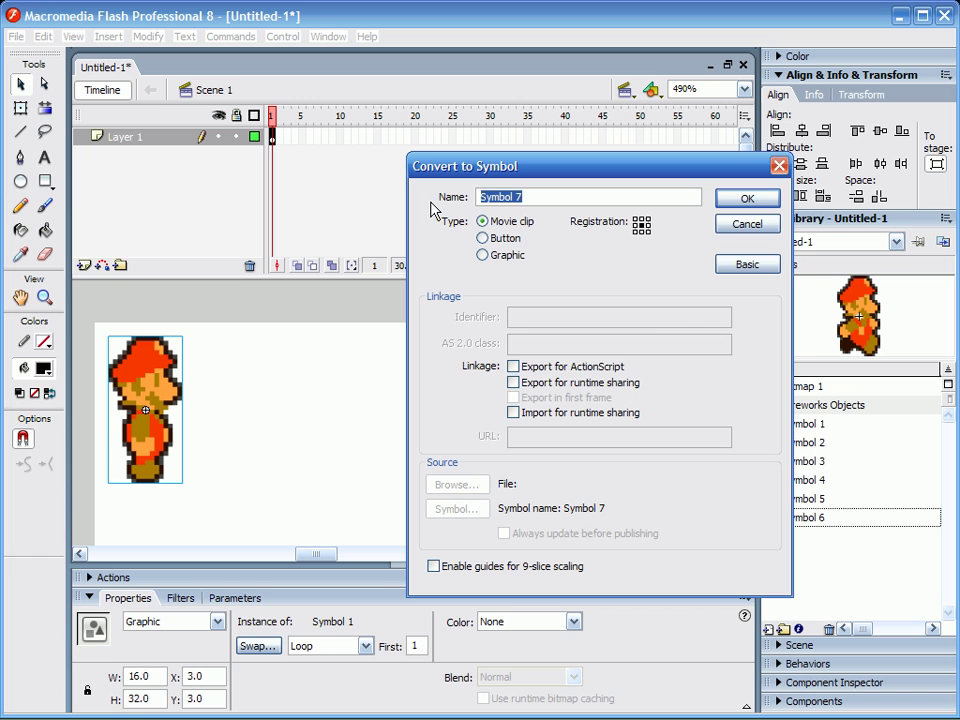
click(485, 223)
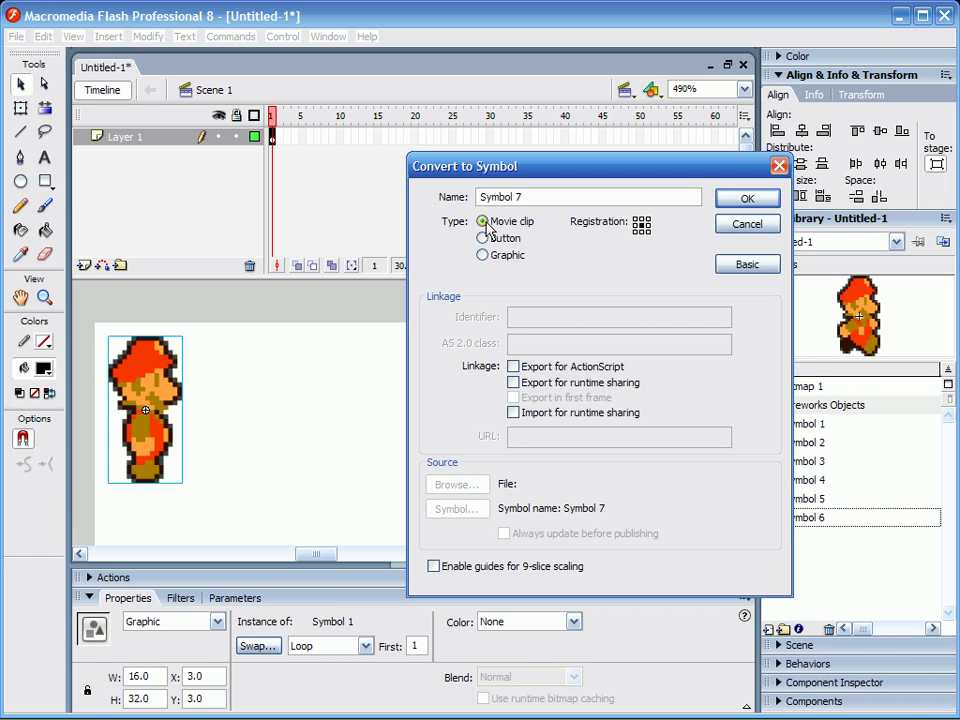
drag(529, 197, 383, 207)
text(MarioWalk)
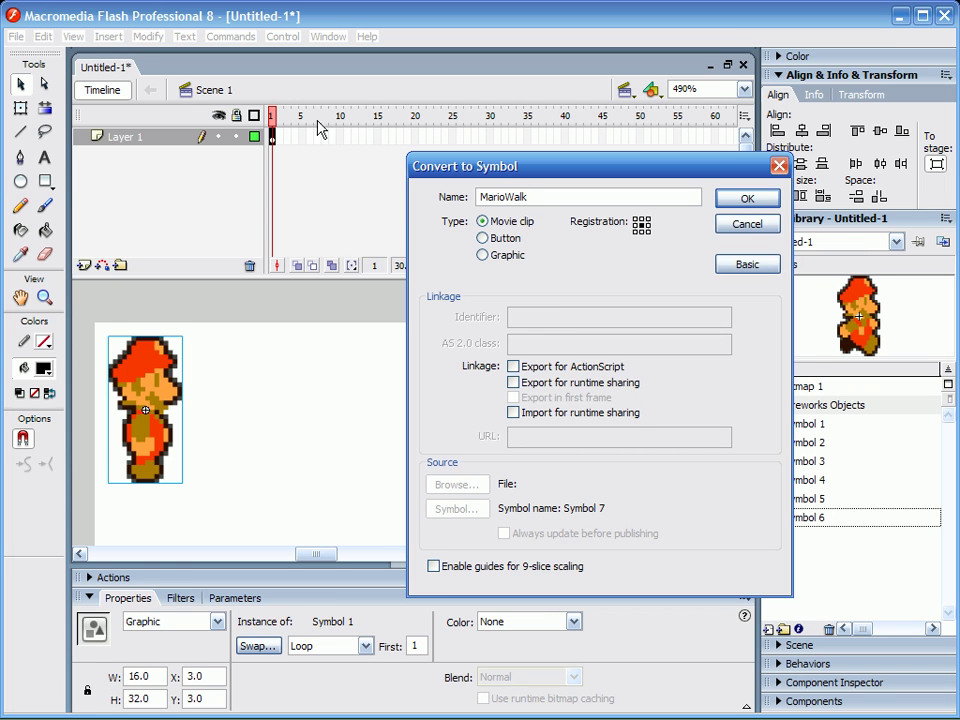
click(748, 199)
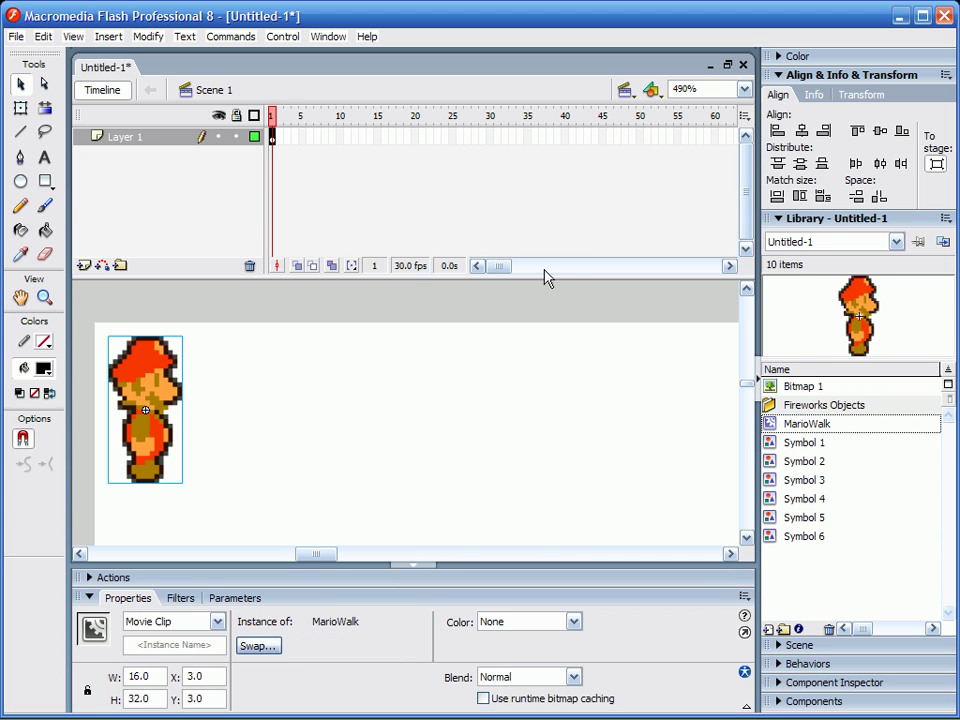
Step: Open the MarioWalk movie clip on the stage for editing
double_click(165, 385)
click(205, 326)
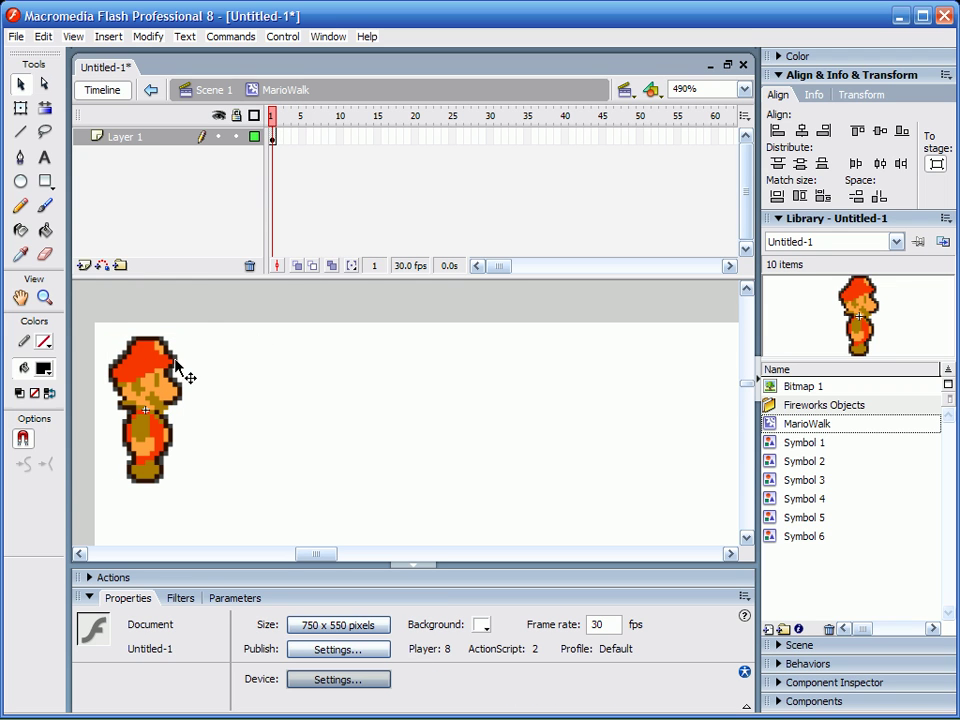
click(151, 383)
click(260, 372)
Step: Convert frames 2 to 6 of Layer 1 in MarioWalk to blank keyframes
drag(274, 140, 312, 148)
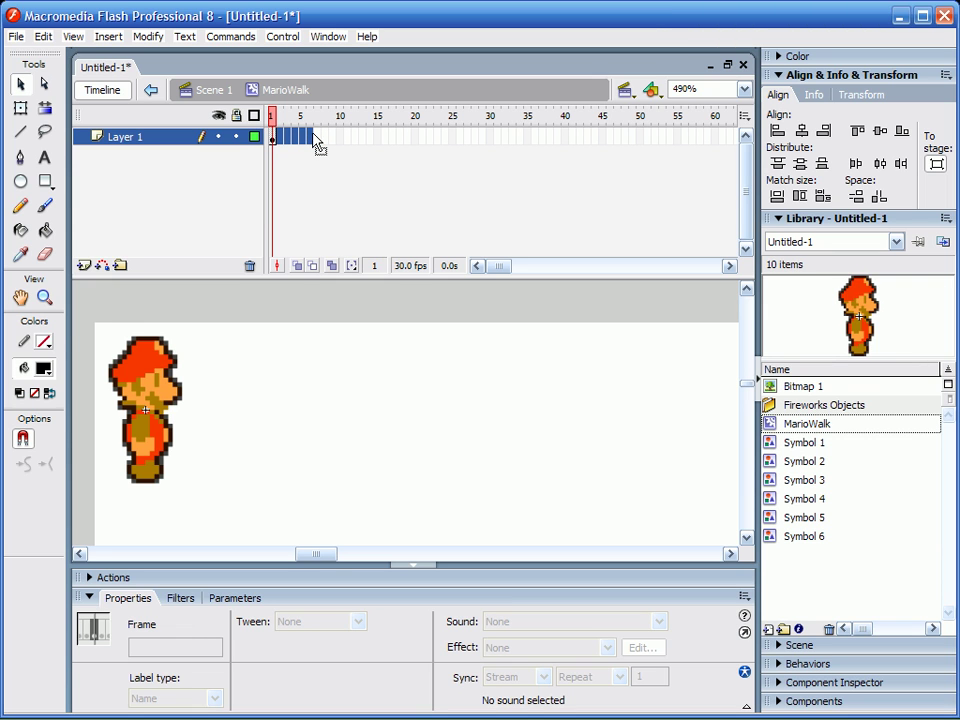
drag(318, 145, 292, 143)
right_click(305, 132)
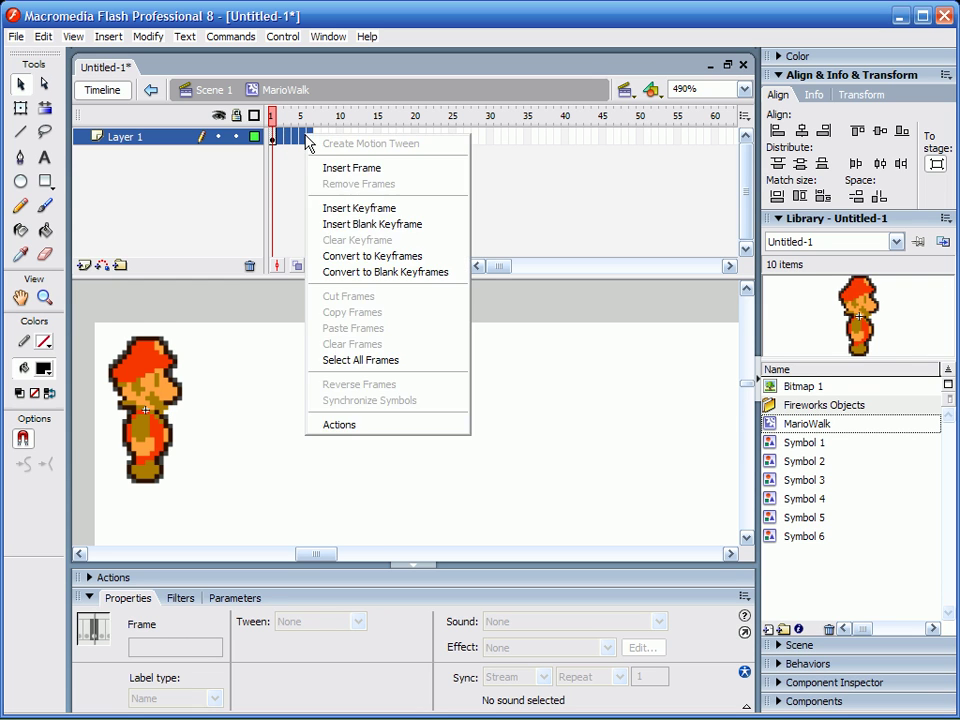
click(395, 272)
click(304, 129)
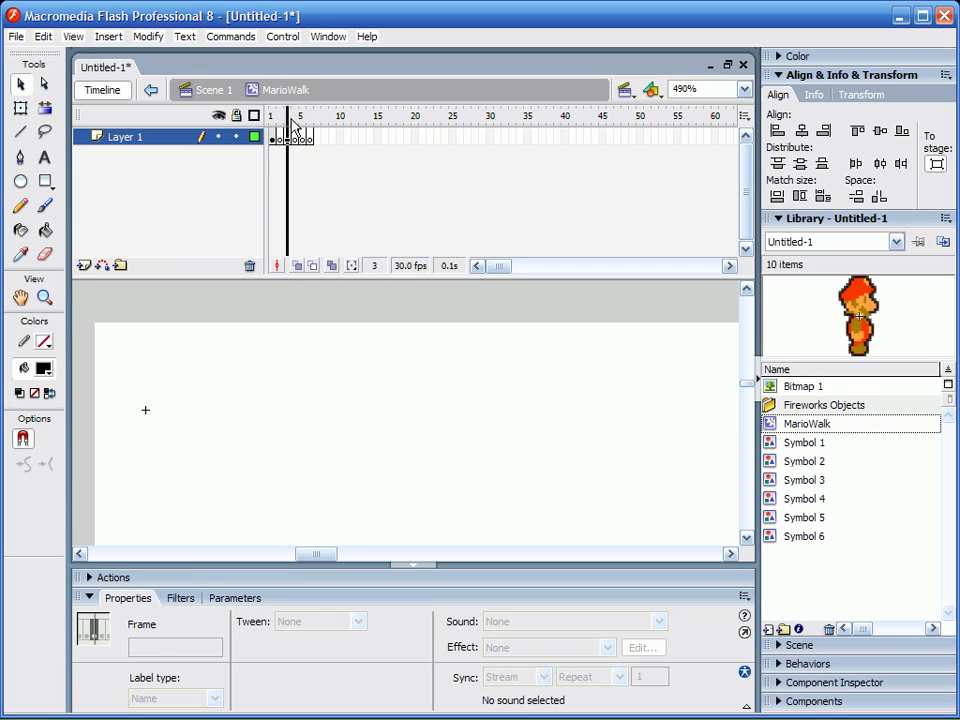
click(270, 118)
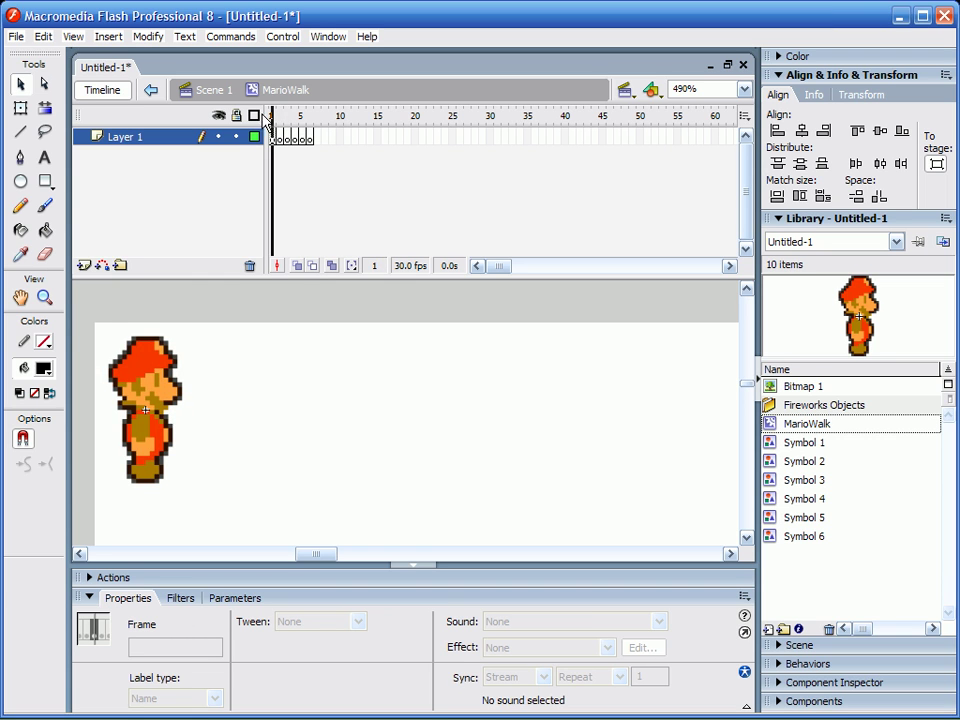
Step: Paste the five cut sprites into frame 2 at about X 18, Y -4.8, and cut all but the first of them
click(281, 120)
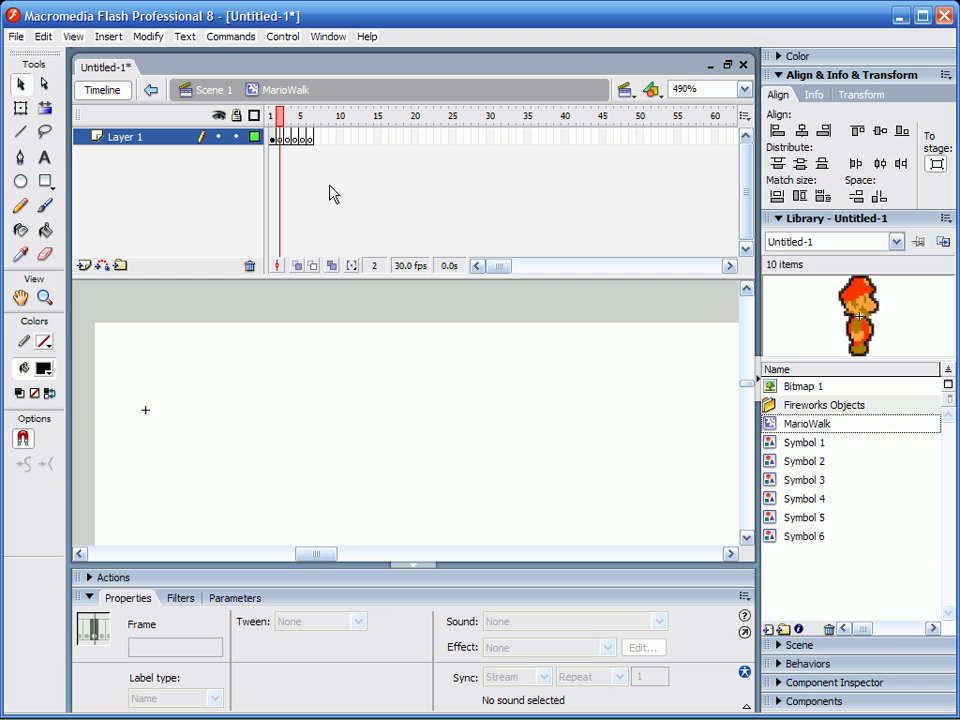
key(ctrl+v)
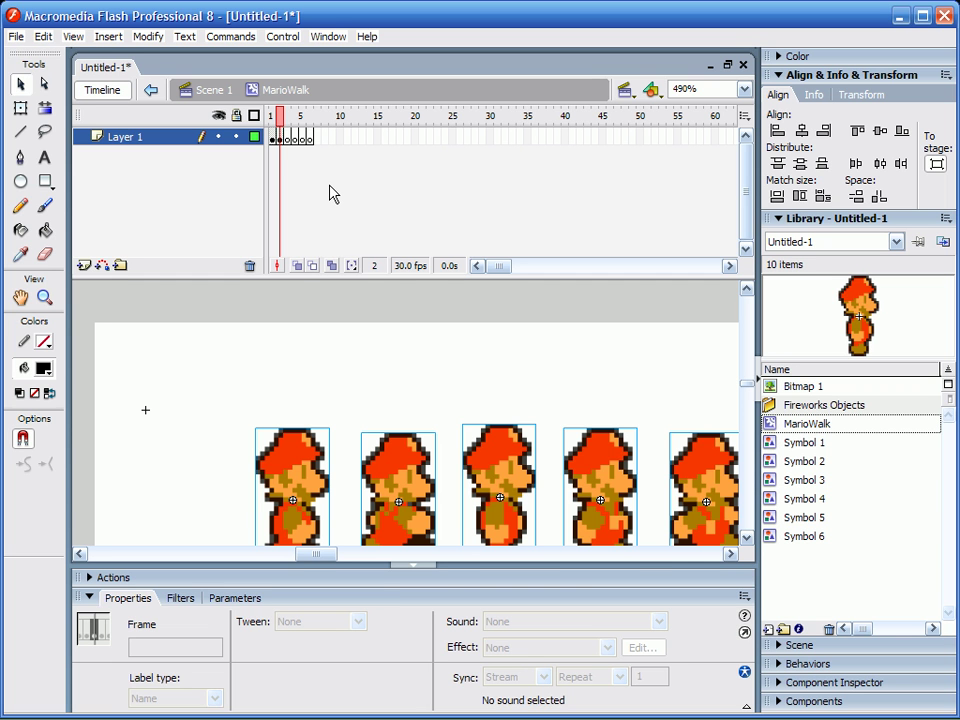
drag(300, 473, 272, 439)
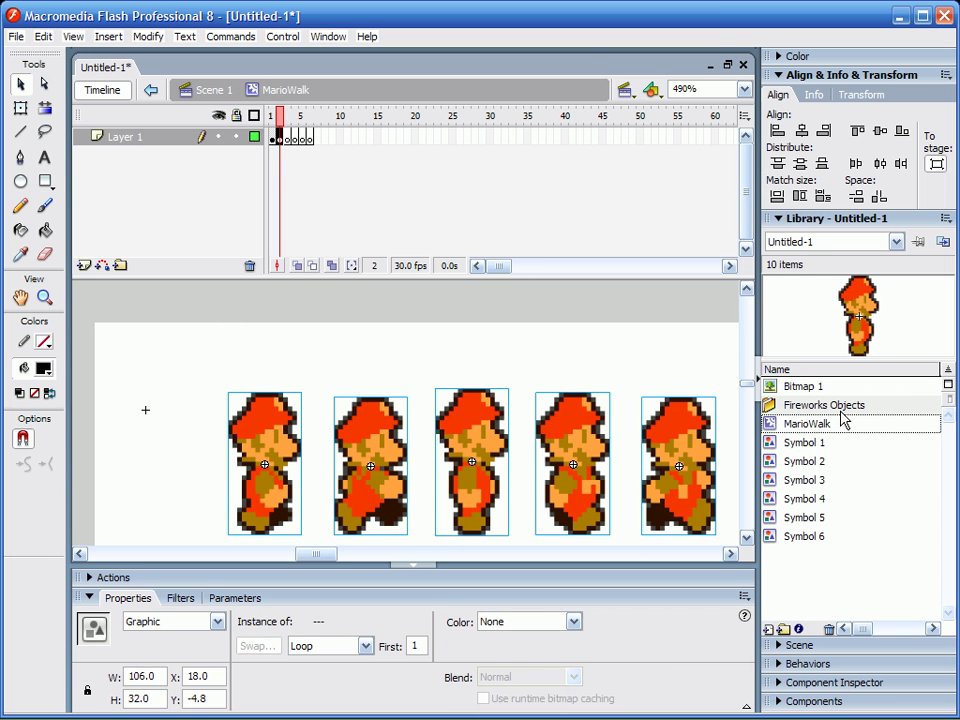
click(280, 136)
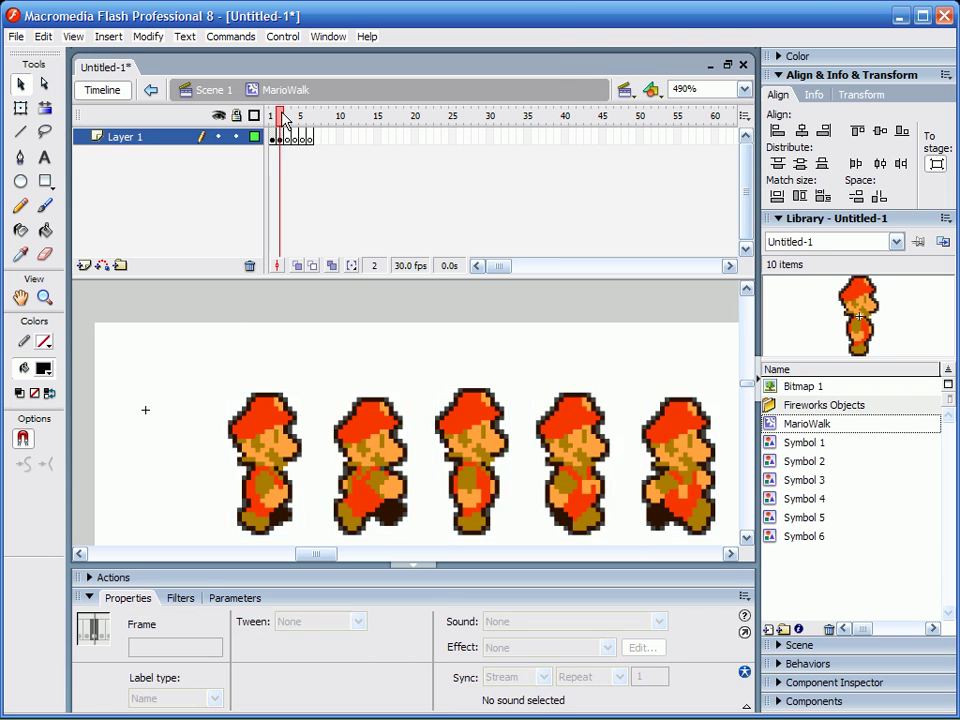
drag(707, 378, 381, 521)
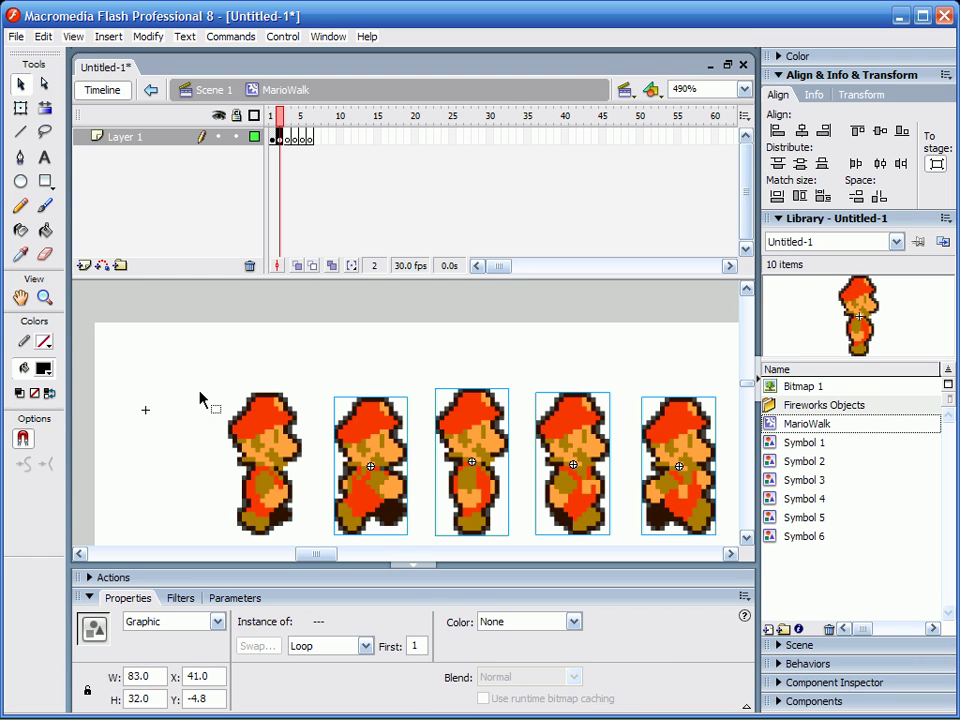
key(Delete)
Step: Paste the four cut sprites into frame 3 at about X 8, Y -5.2, and cut all but the first of them
click(287, 138)
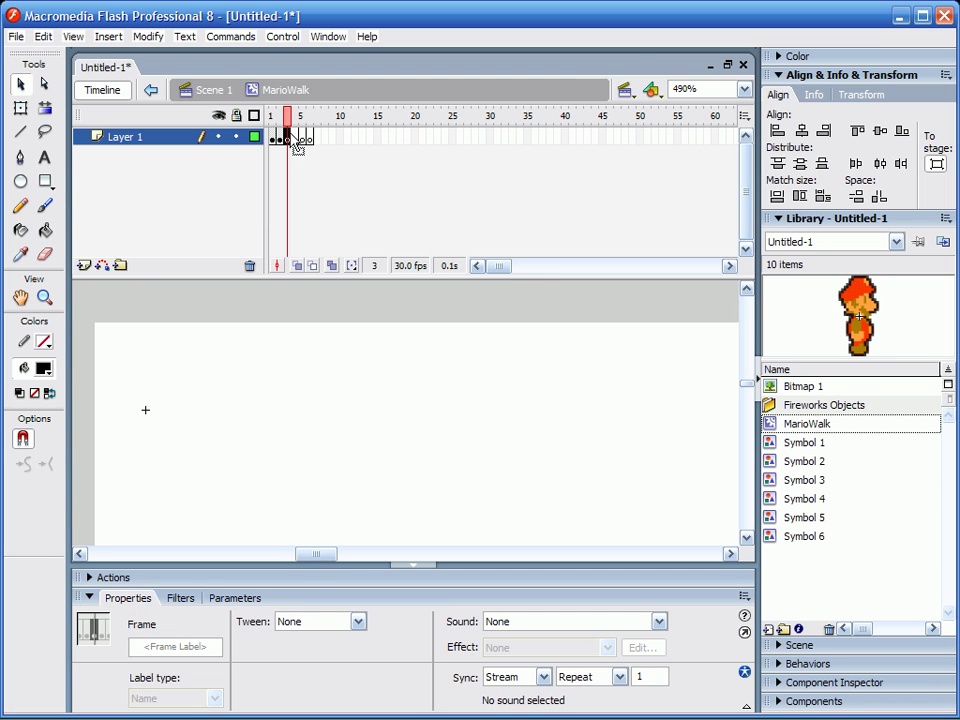
key(ctrl+shift+v)
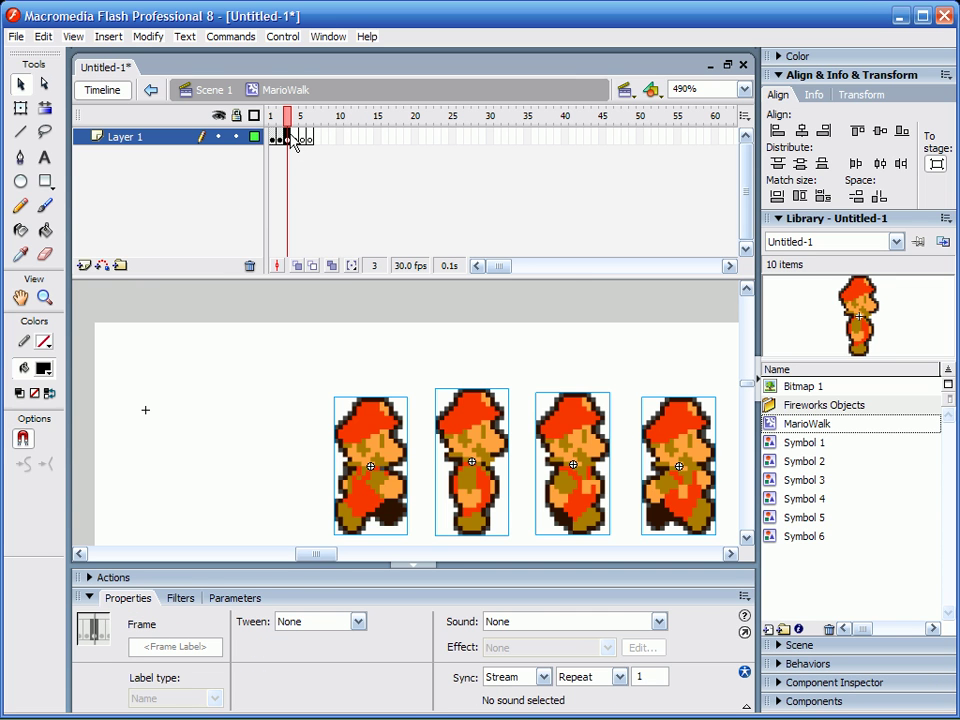
drag(356, 438, 215, 437)
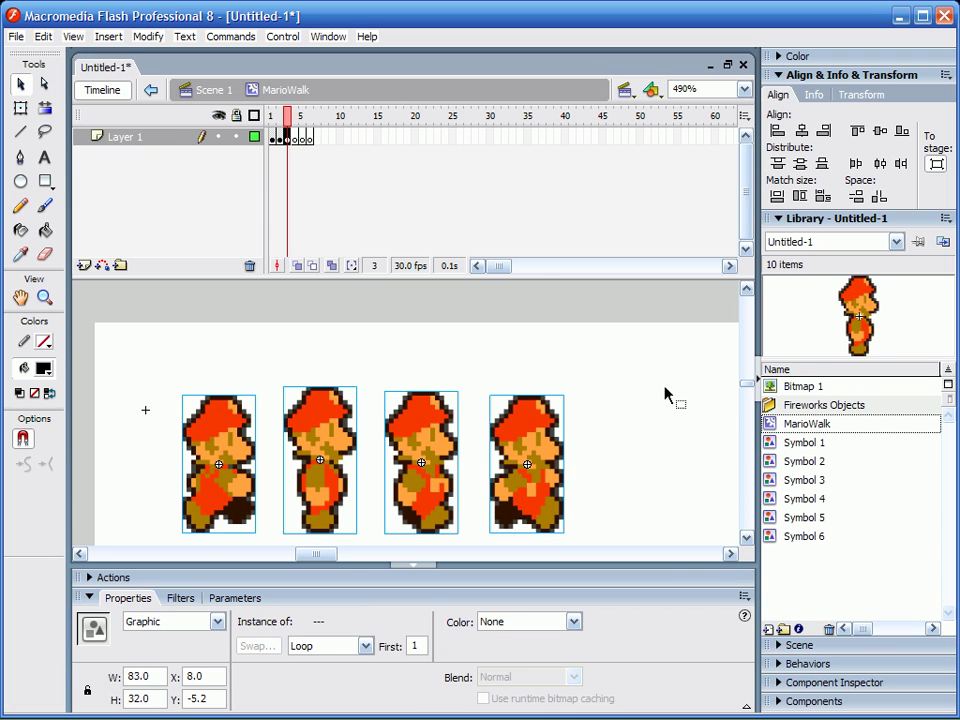
drag(664, 372, 326, 548)
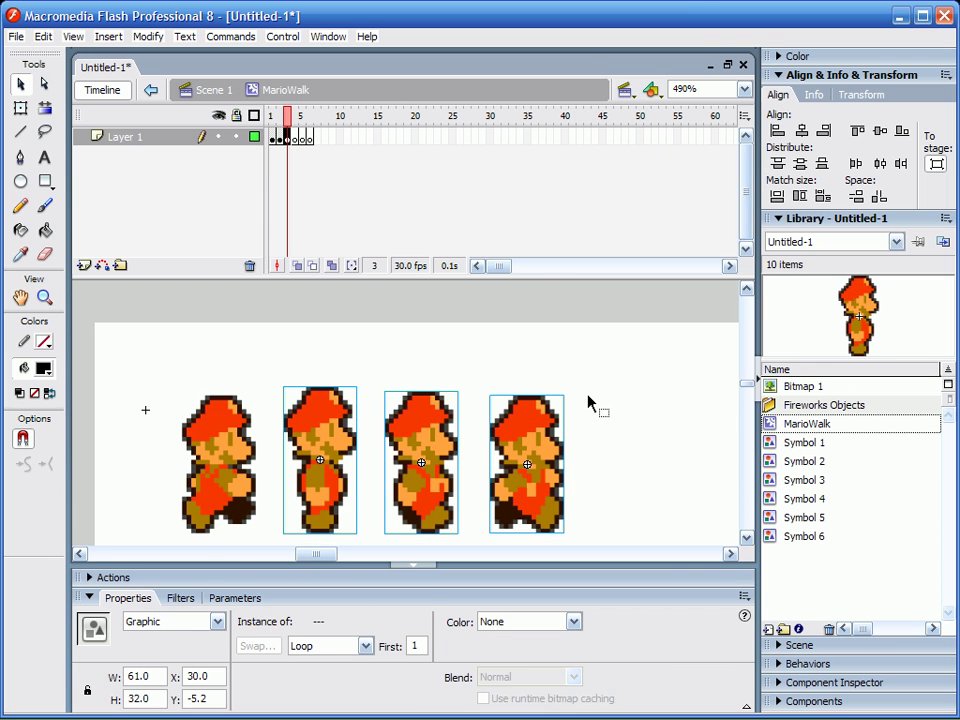
key(Delete)
Step: Paste the three cut sprites into frame 4 at about X 9.7, Y -5.0, and cut all but the first of them
key(period)
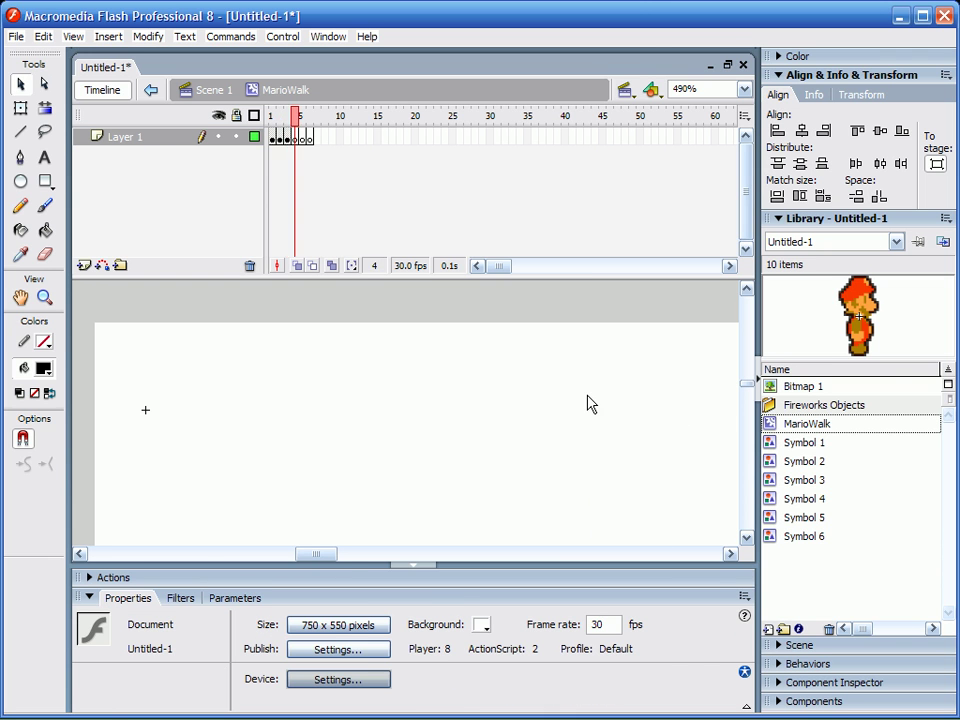
key(ctrl+shift+v)
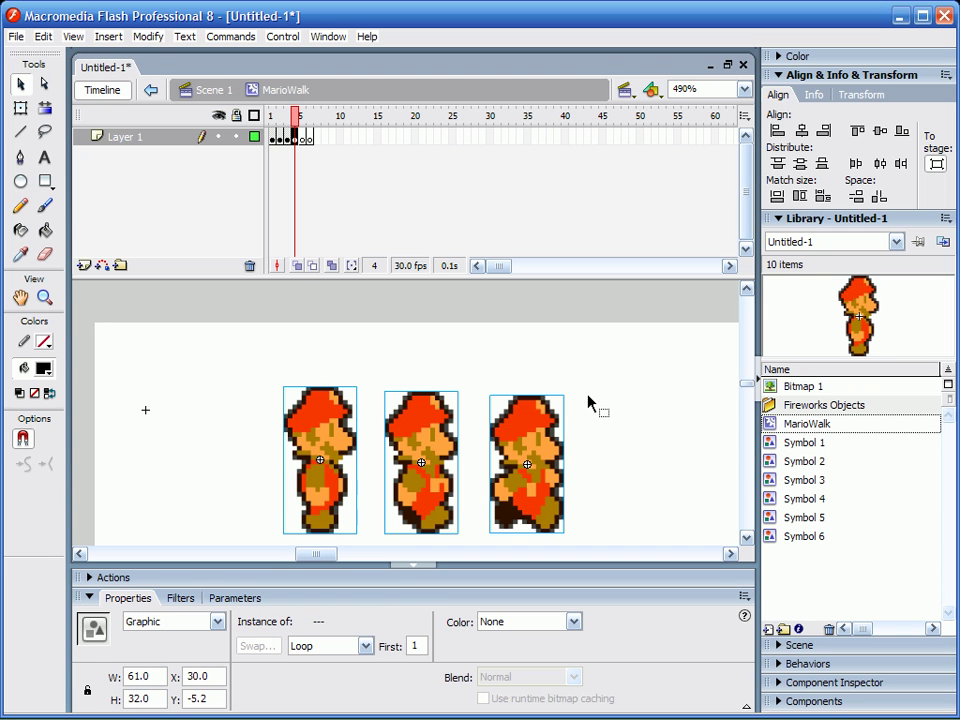
drag(356, 447, 263, 452)
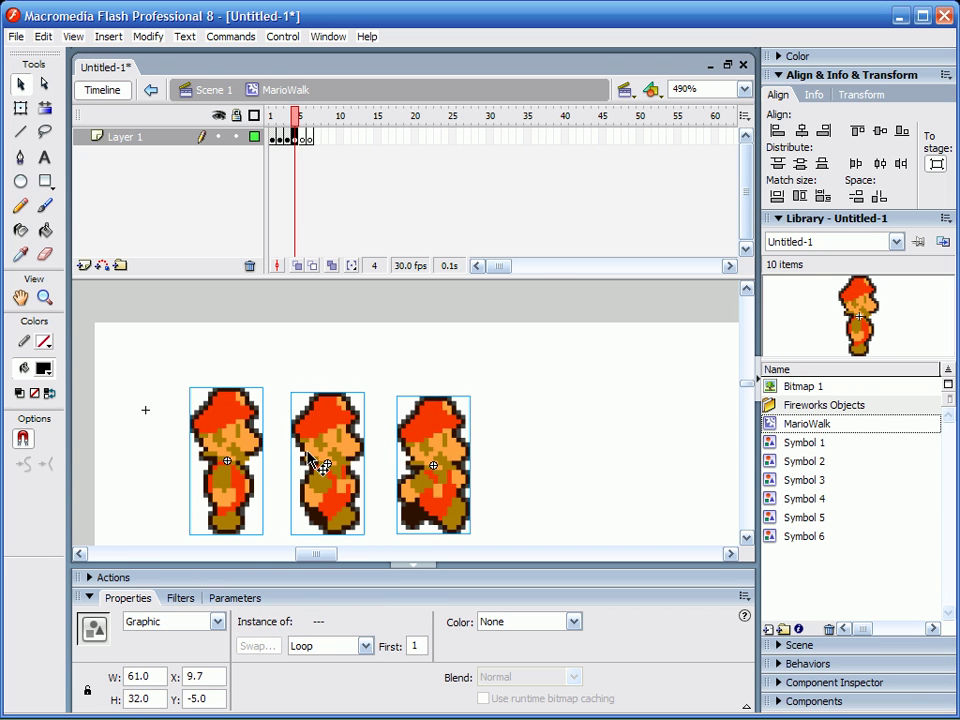
drag(509, 488, 324, 482)
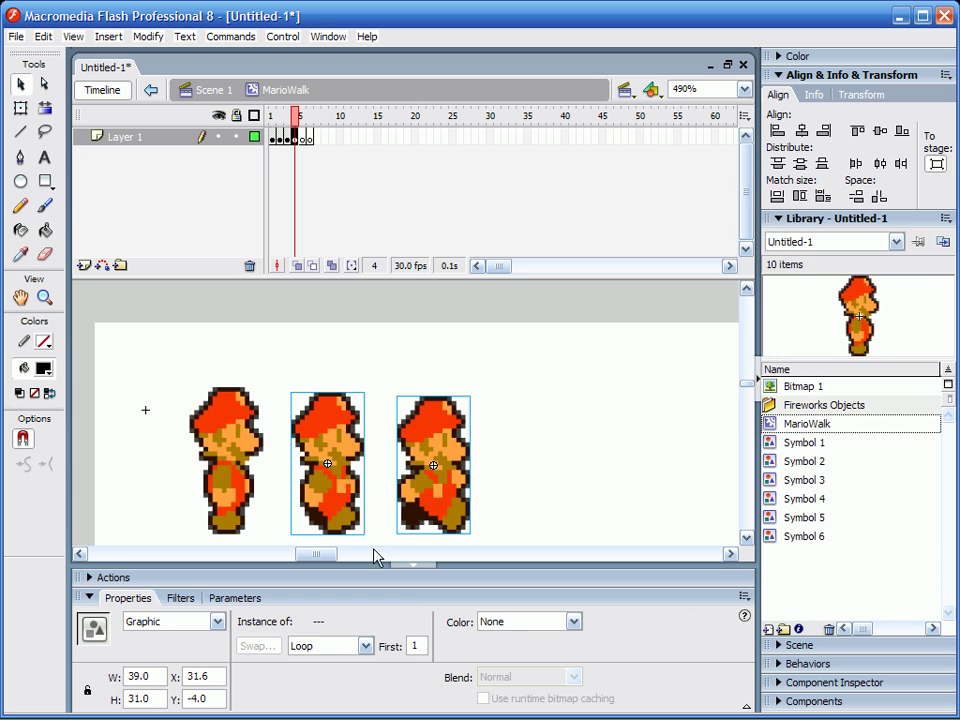
key(Delete)
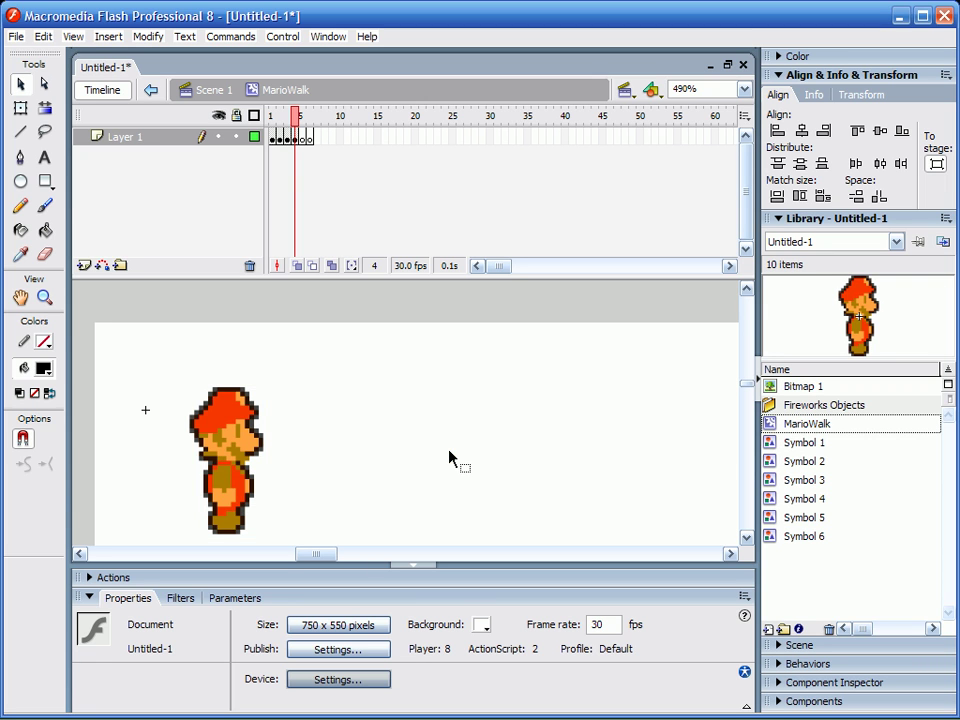
Step: Paste the two cut sprites into frame 5, move them close to the registration point, and cut the second one
key(period)
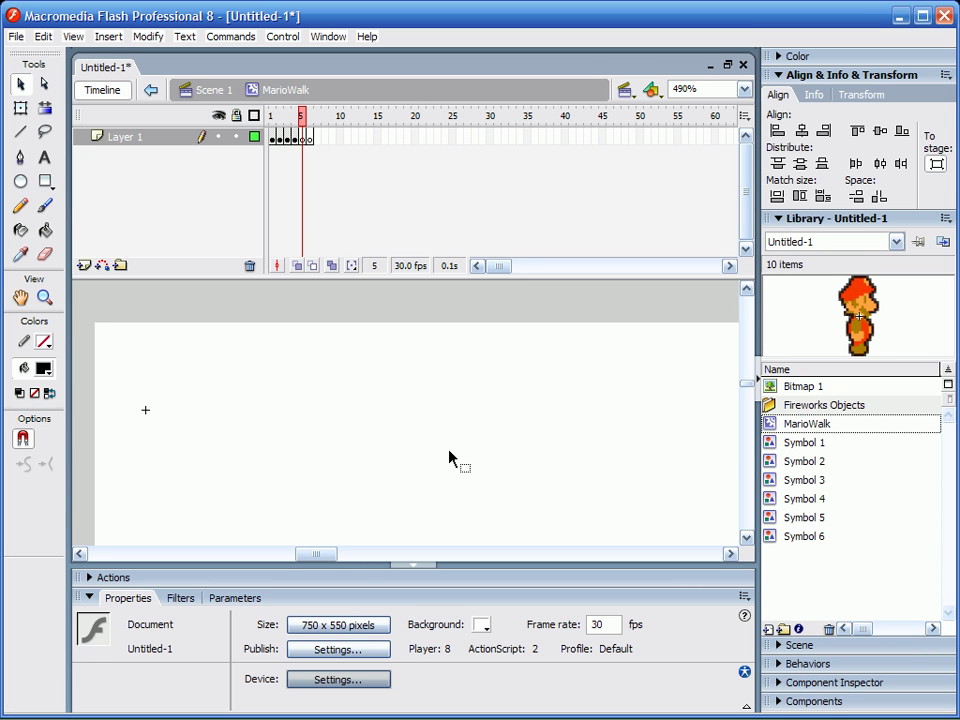
key(ctrl+shift+v)
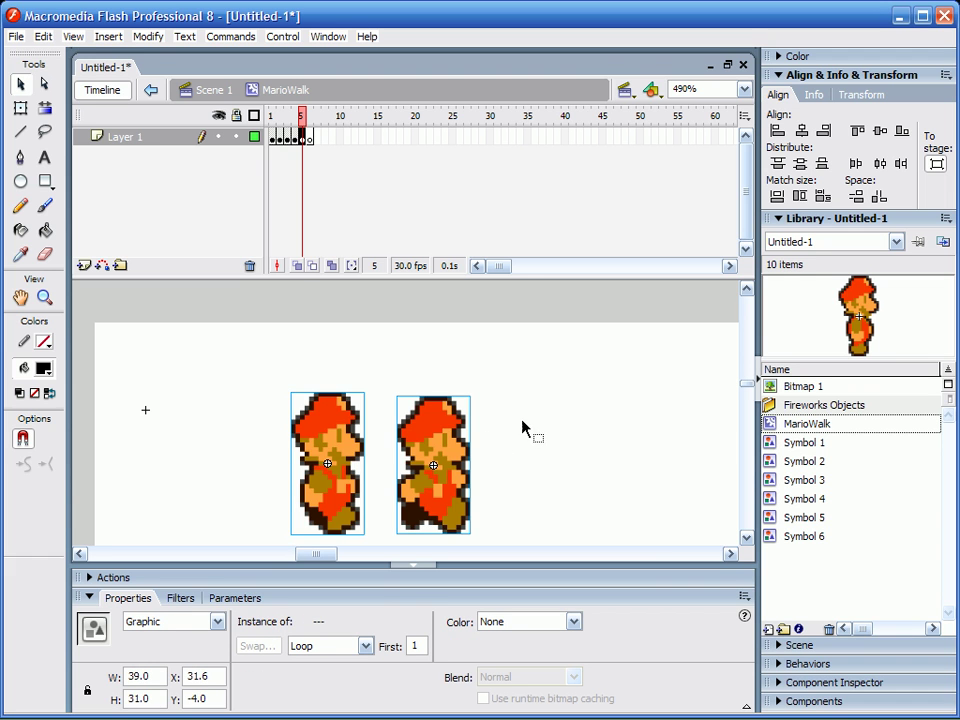
drag(325, 432, 184, 432)
click(268, 505)
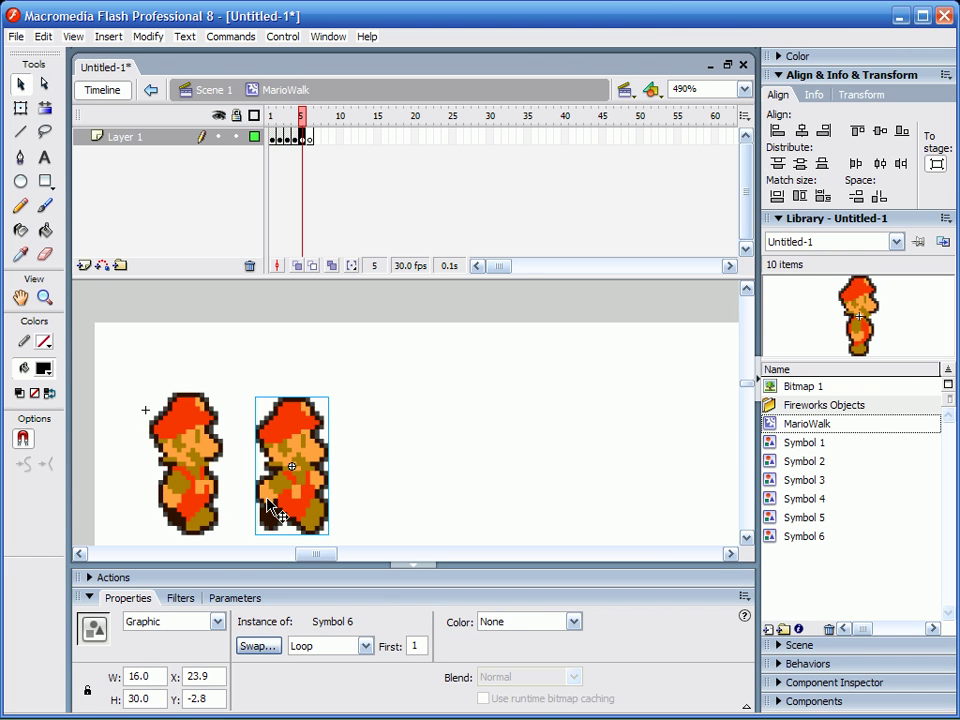
key(Delete)
Step: Paste the last cut sprite into frame 6 and move it to about X 3.5, Y -2.8
key(period)
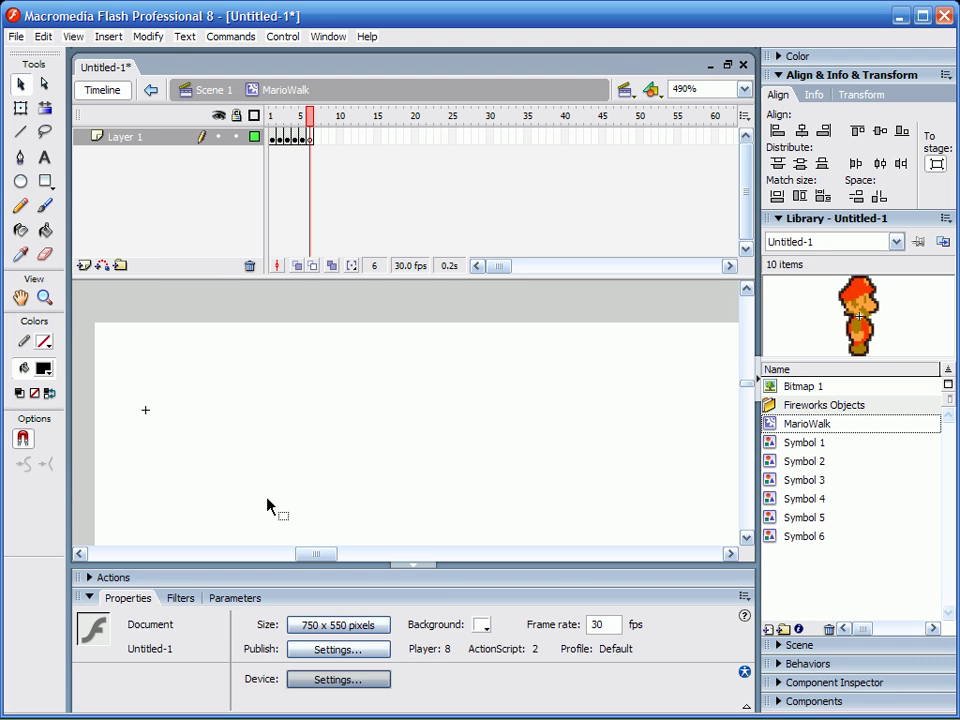
key(ctrl+shift+v)
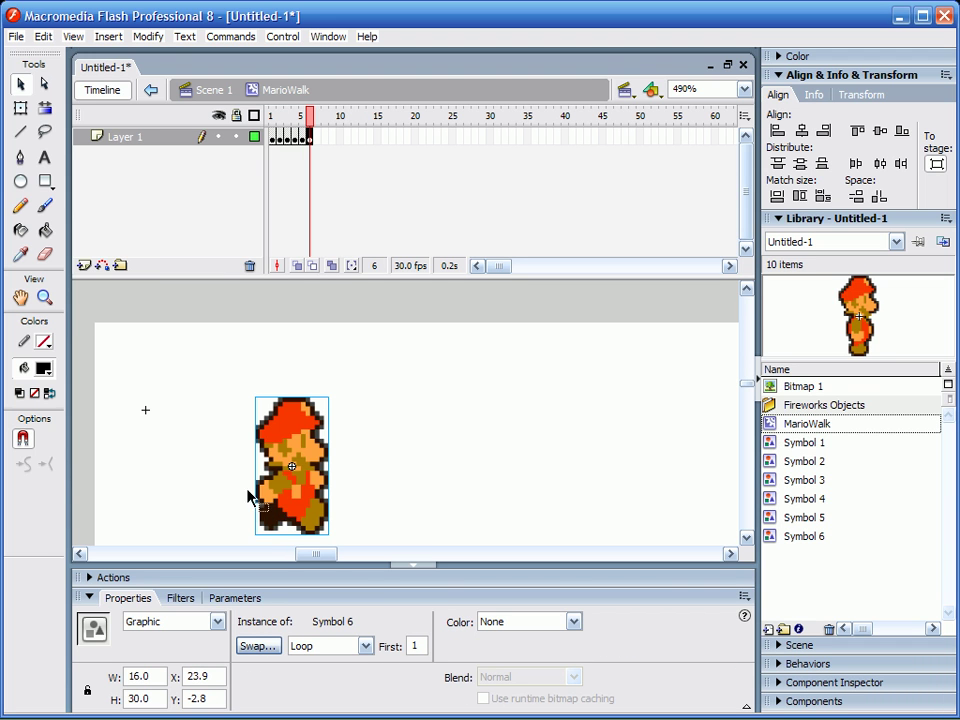
drag(267, 498, 197, 470)
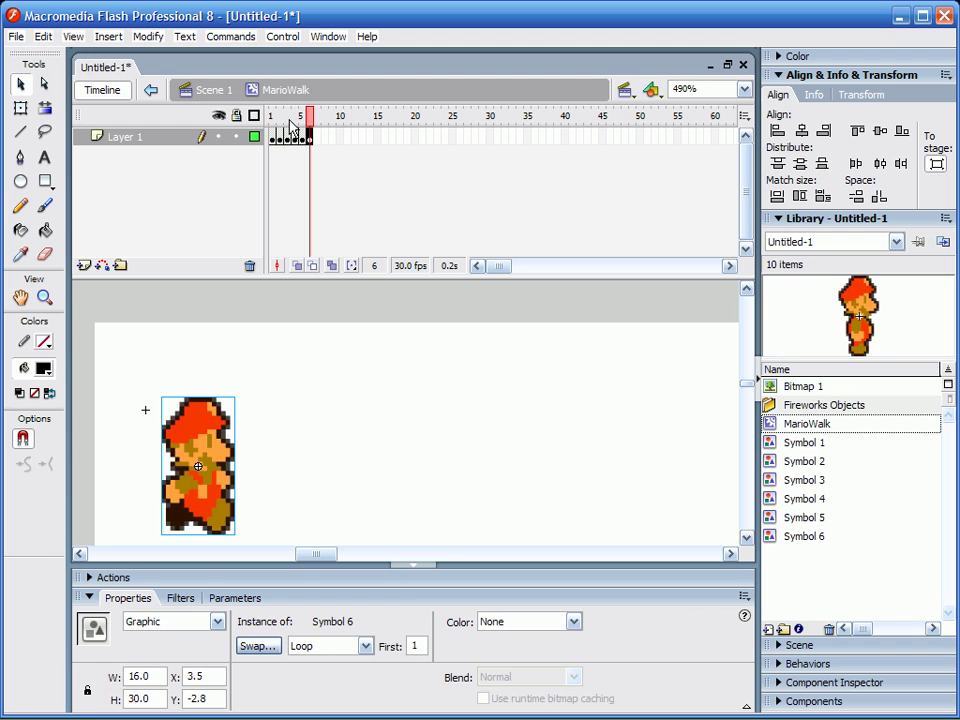
Step: Turn on onion skinning at frame 2 and limit its range so only the previous frame is ghosted
drag(307, 117, 280, 119)
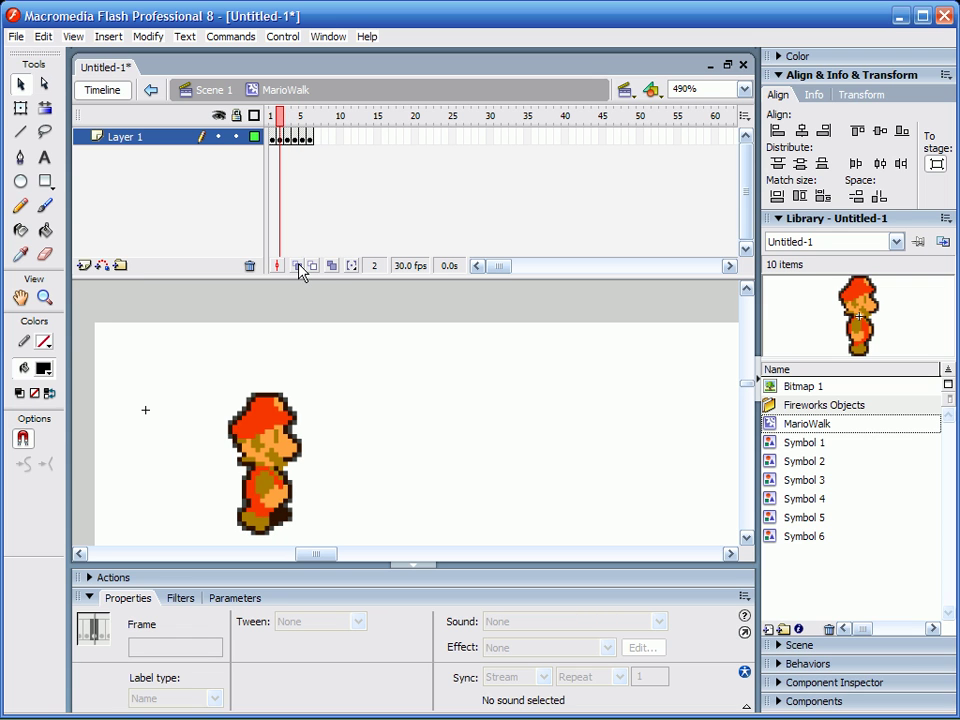
click(298, 266)
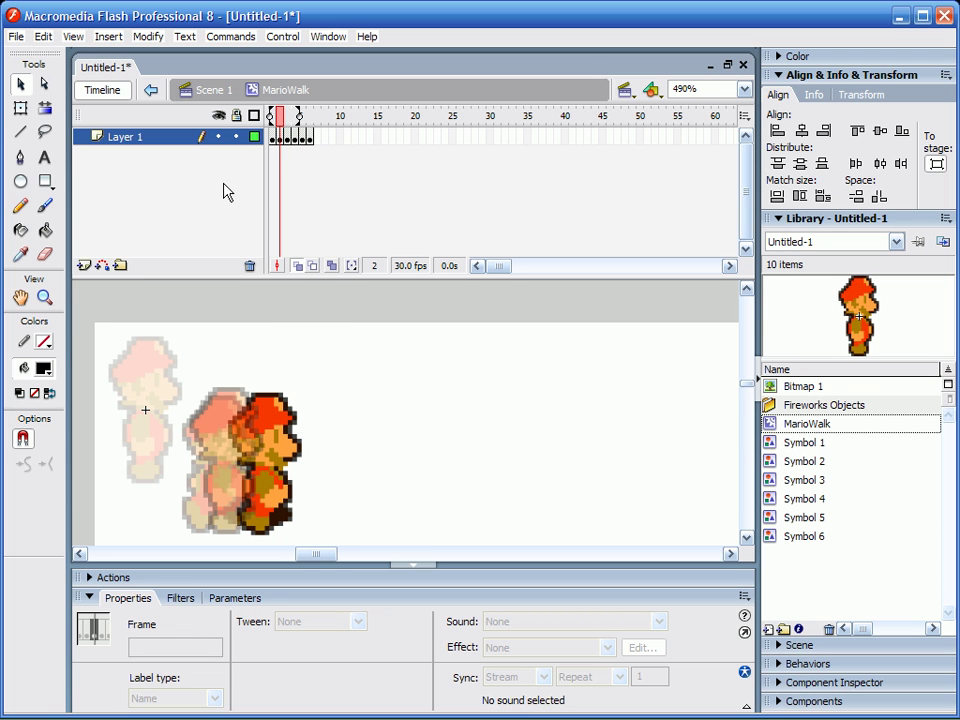
mouse_move(295, 117)
mouse_down()
mouse_move(282, 118)
mouse_move(296, 118)
mouse_move(283, 130)
mouse_move(281, 122)
mouse_up()
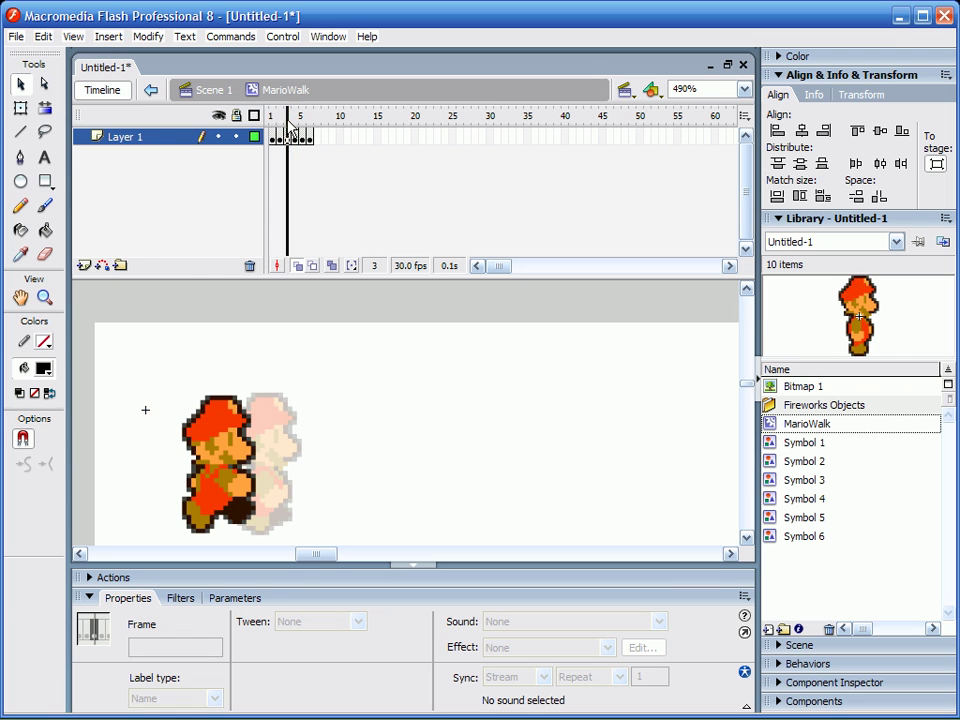
key(comma)
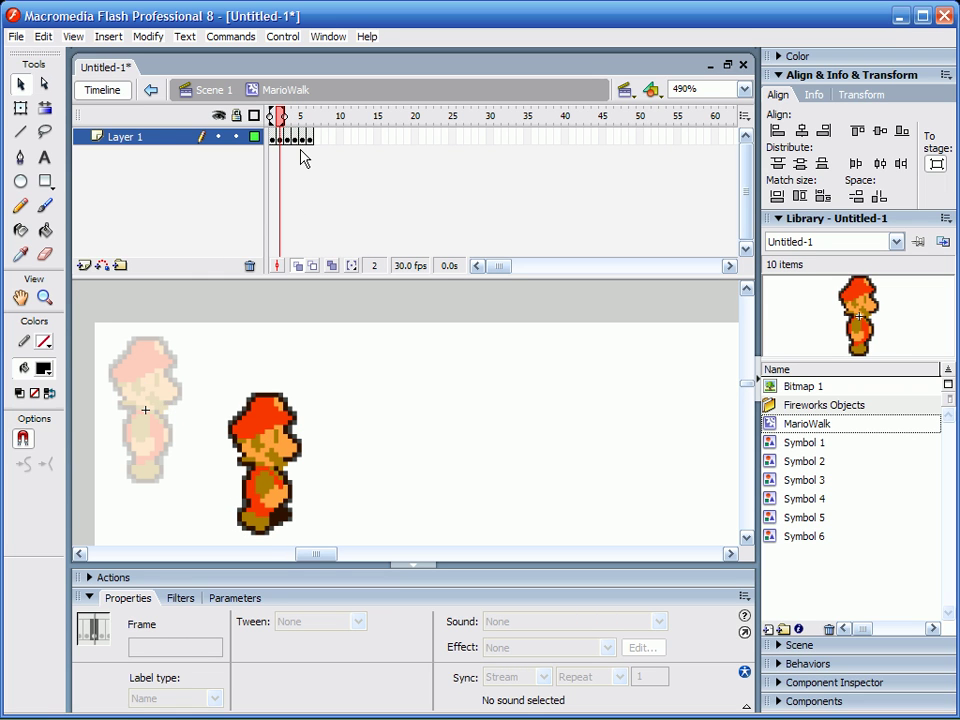
Step: Move the frame 2 sprite onto the ghosted frame 1 pose and nudge it to X -8, Y -15
drag(270, 460, 158, 405)
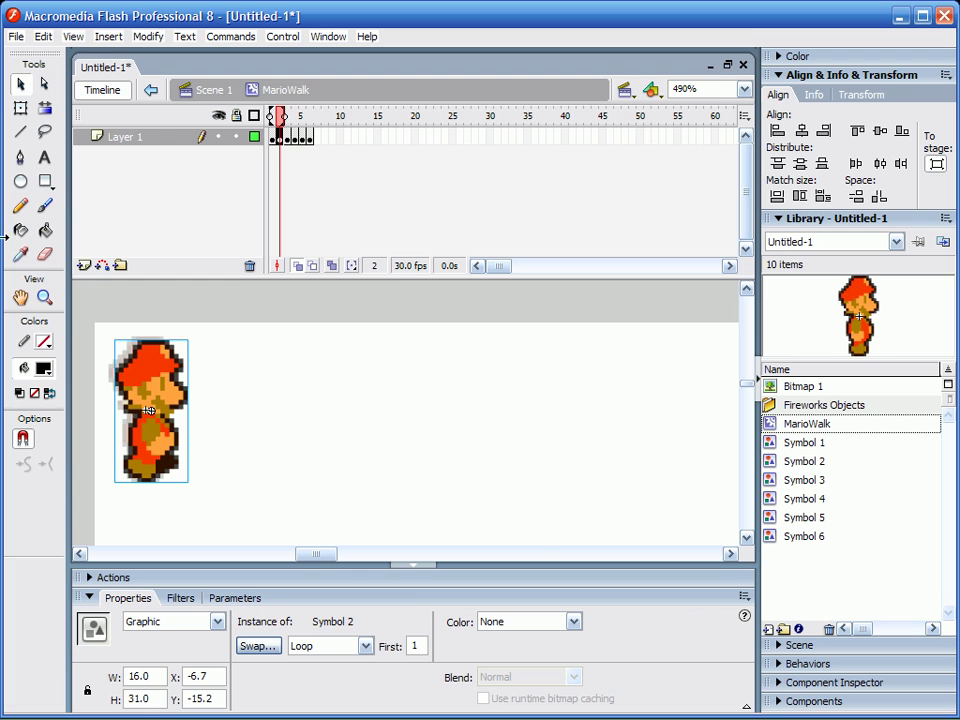
click(44, 297)
drag(120, 344, 185, 392)
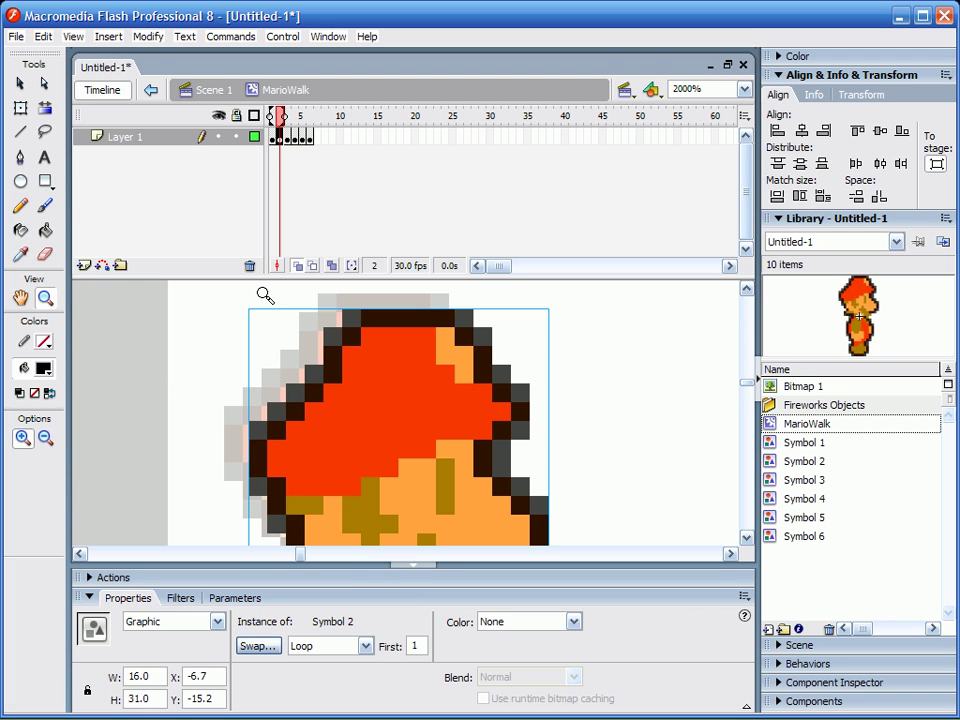
drag(266, 291, 332, 322)
scroll(362, 378, down, 1)
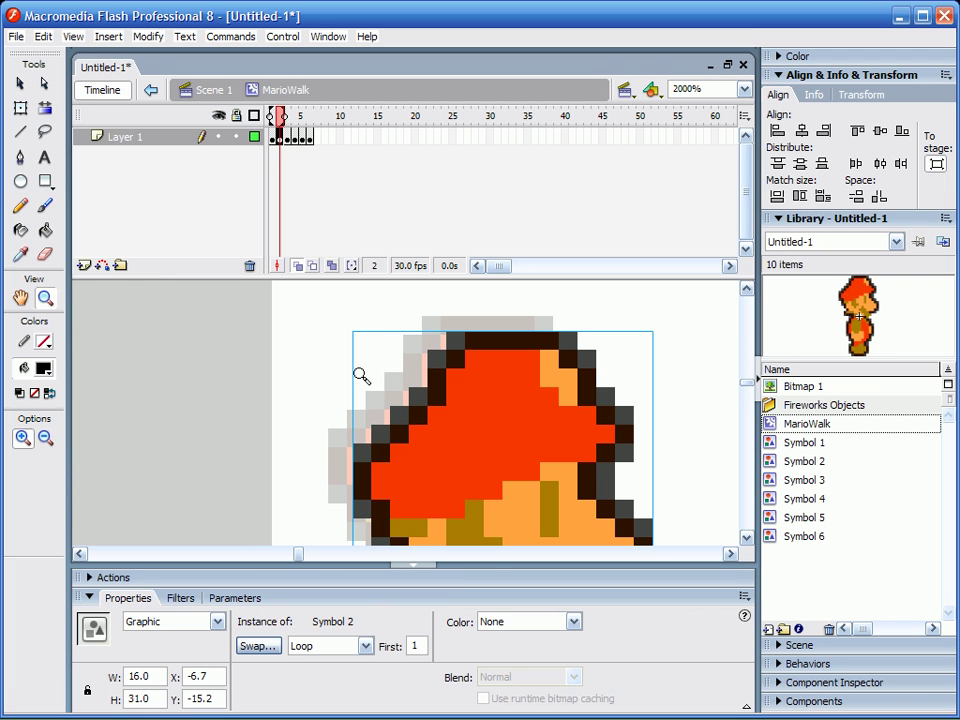
key(Left)
key(Left)
key(Left)
key(Down)
key(Down)
key(Down)
key(Down)
key(Down)
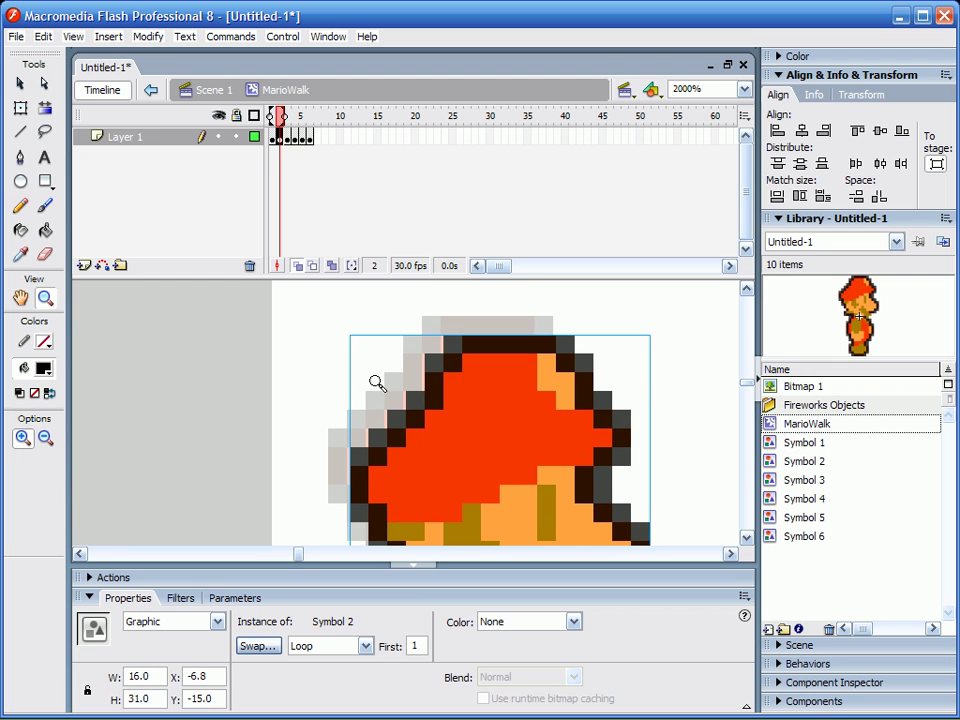
key(Left)
key(Up)
key(Up)
key(Left)
key(Left)
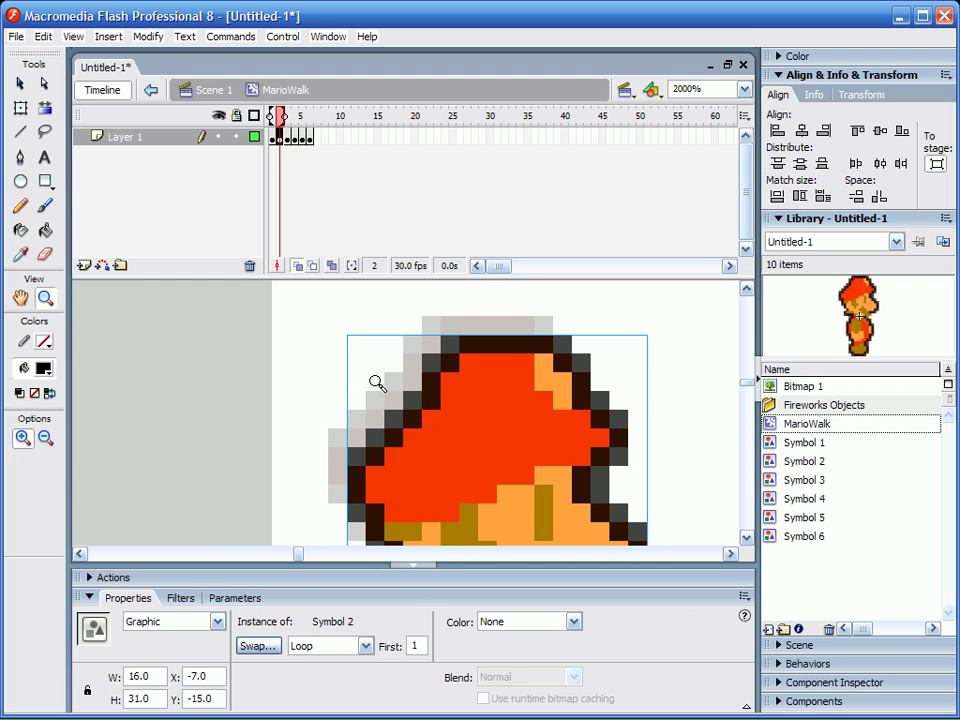
key(shift+Left)
key(shift+Left)
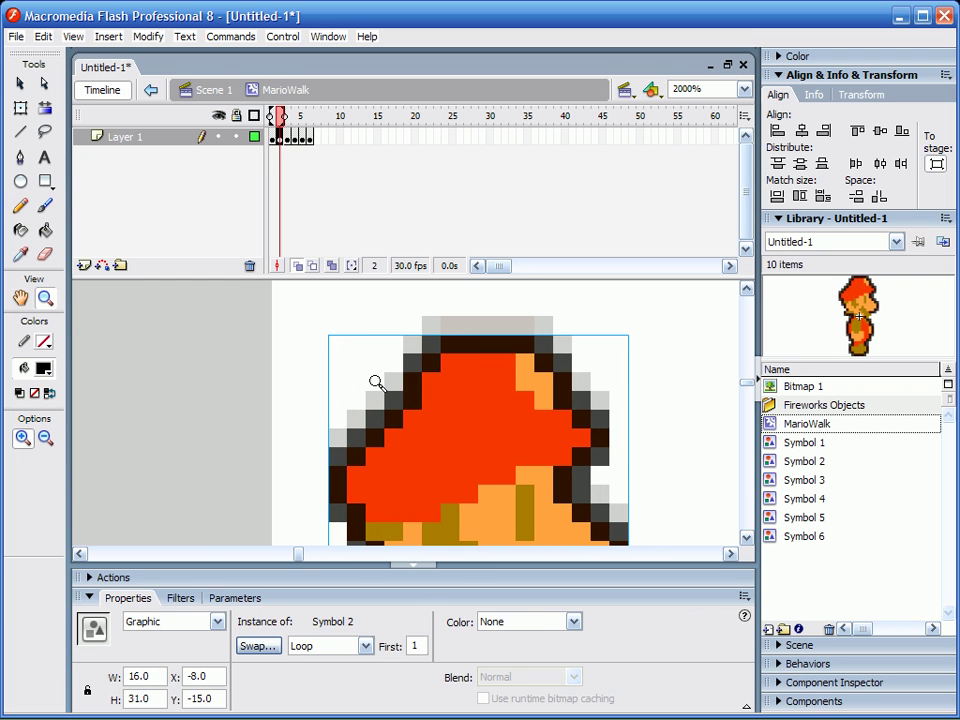
Step: Try raising the frame 2 sprite to Y -16 against the ghosted frame 1 pose
key(shift+Up)
key(shift+Up)
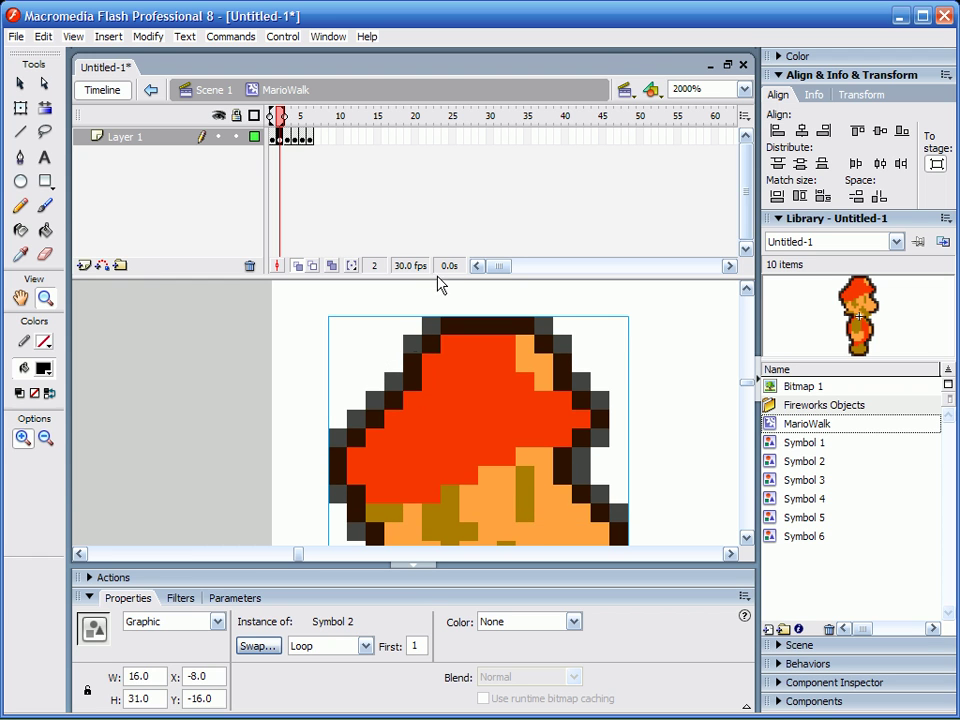
scroll(432, 271, down, 2)
scroll(430, 267, up, 2)
scroll(428, 262, down, 1)
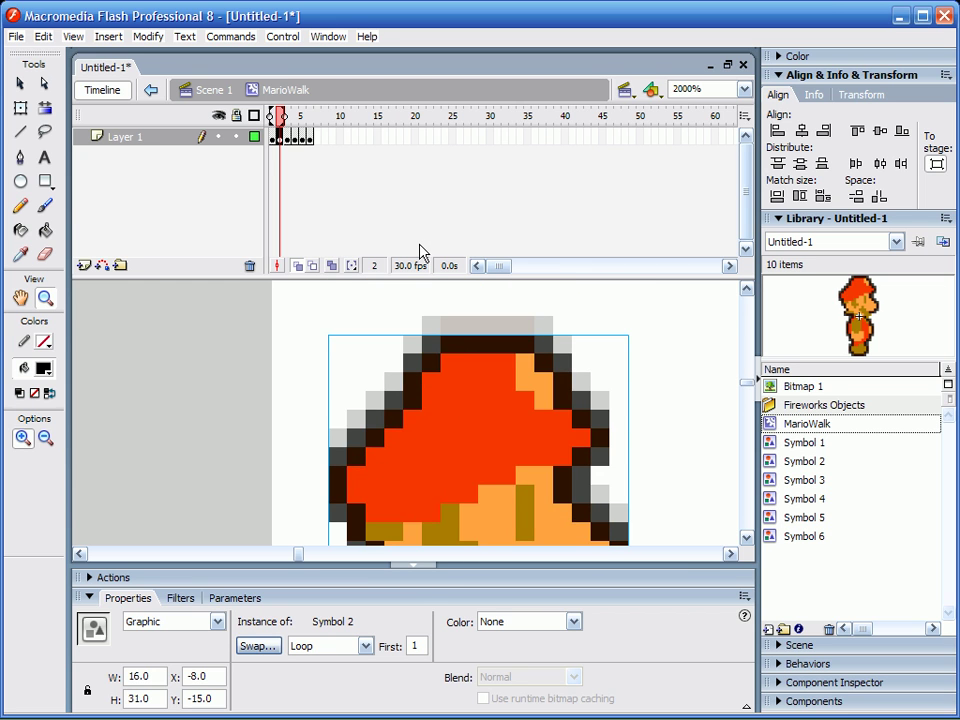
Step: Check the frame 1 pose down to its feet and move the frame 3 sprite over the ghosted frame 2 pose, to about X -6.1, Y -14
click(275, 124)
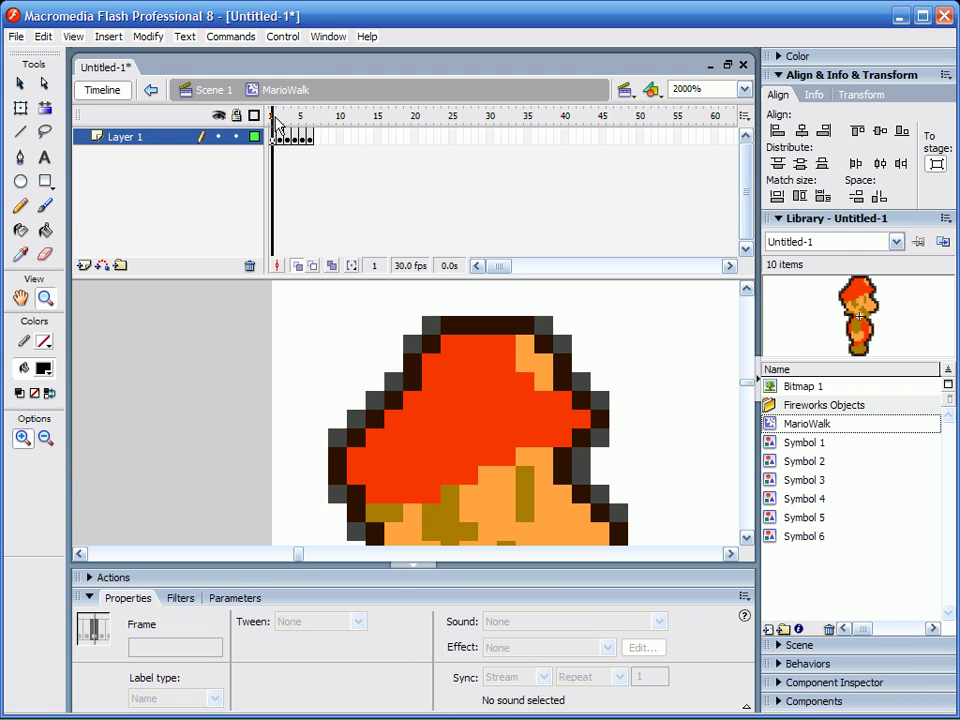
drag(274, 117, 273, 117)
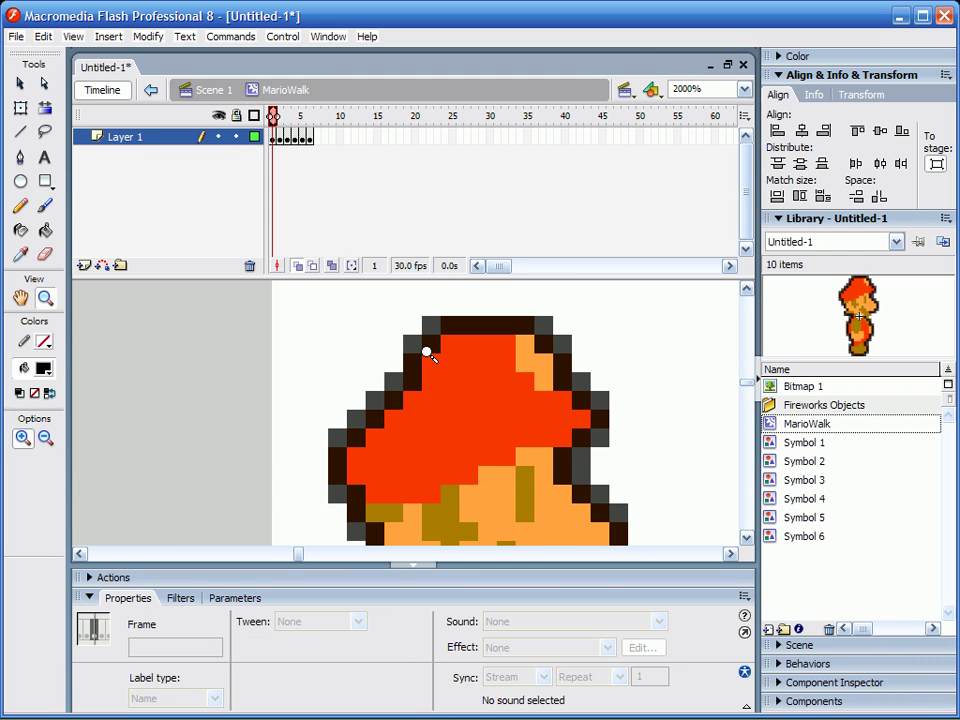
click(20, 83)
scroll(233, 309, down, 3)
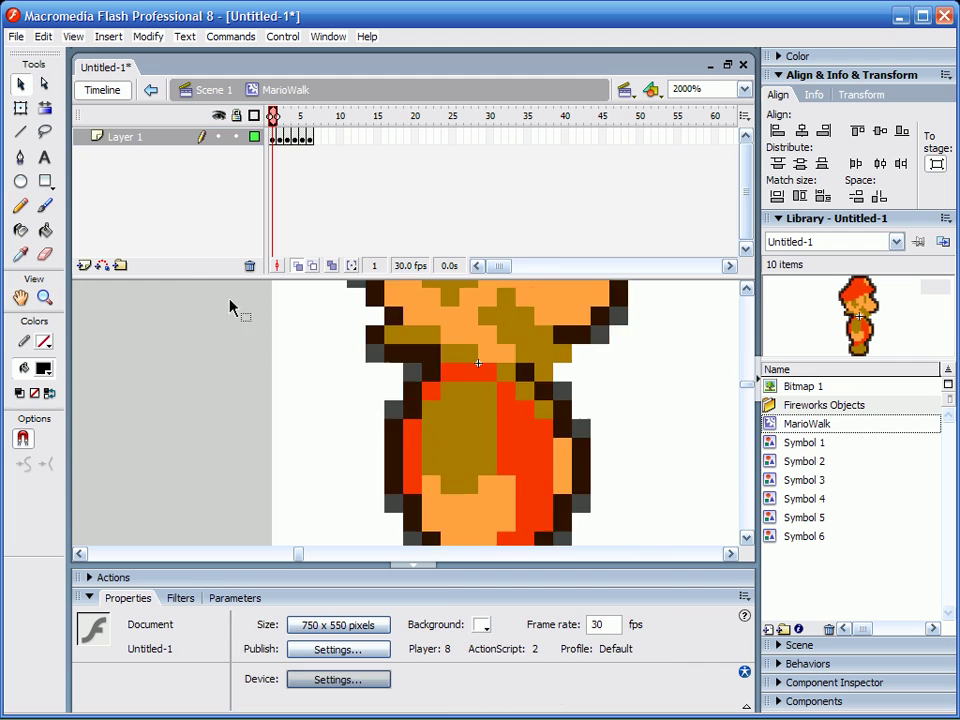
scroll(233, 309, down, 3)
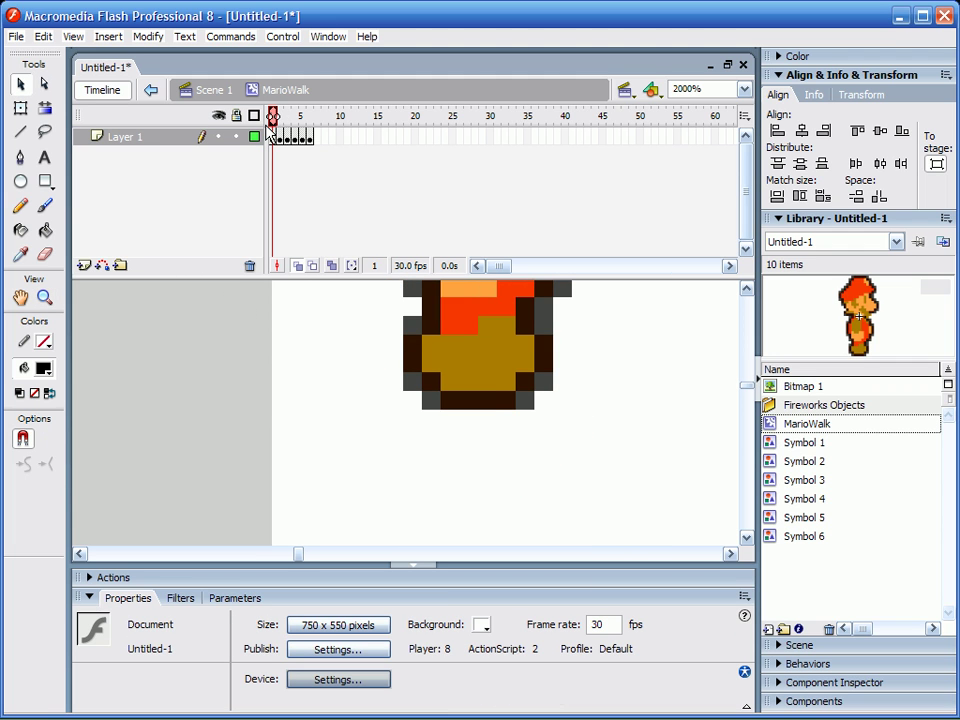
key(period)
key(period)
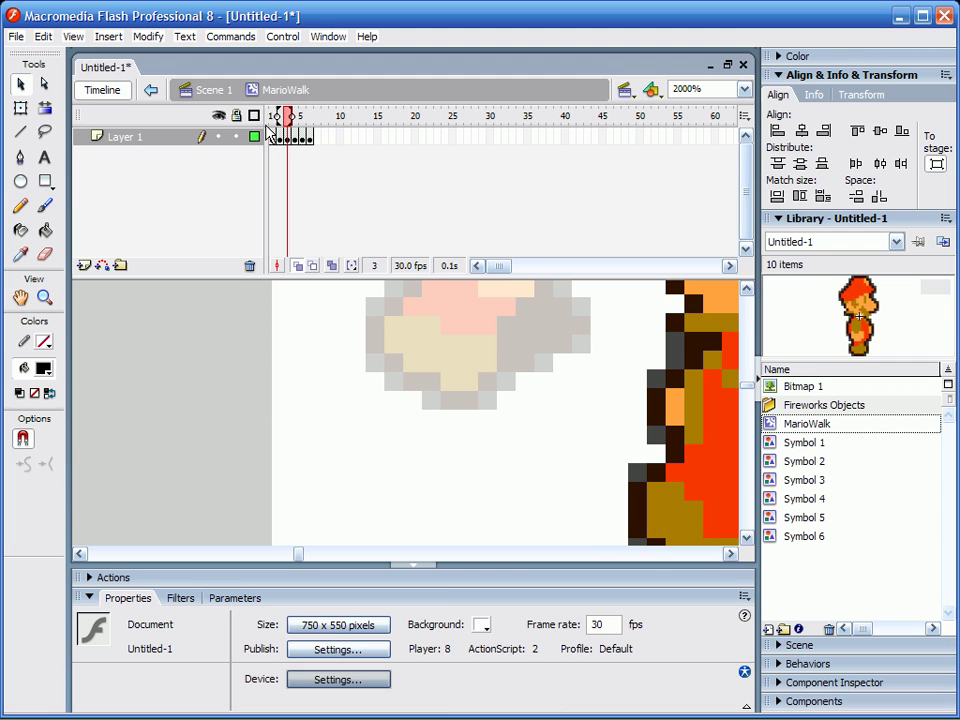
drag(709, 393, 452, 321)
scroll(525, 390, up, 5)
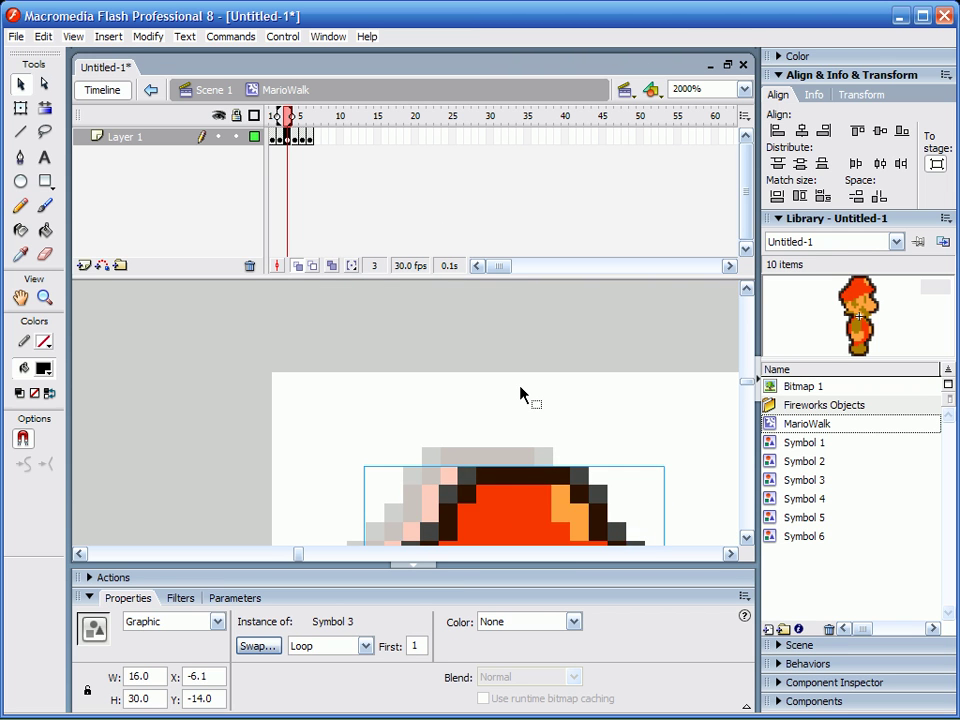
Step: Nudge the frame 3 sprite horizontally to X -8 so it lines up with the ghosted frame 2 pose
key(Left)
key(Left)
key(Left)
key(Left)
key(Left)
key(Left)
key(Left)
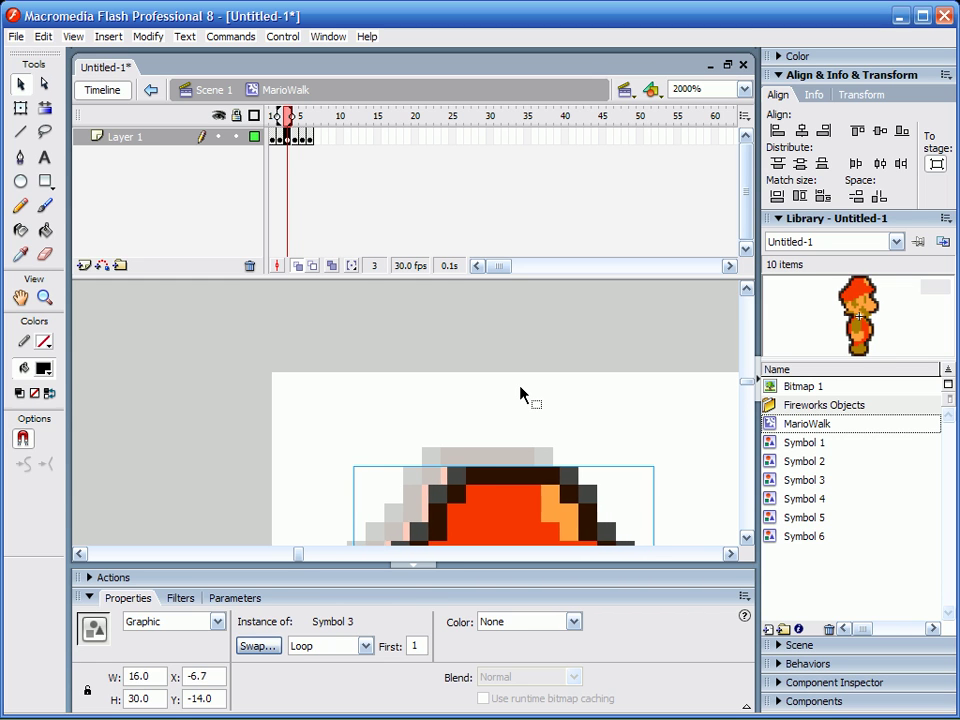
key(Left)
key(Left)
key(Left)
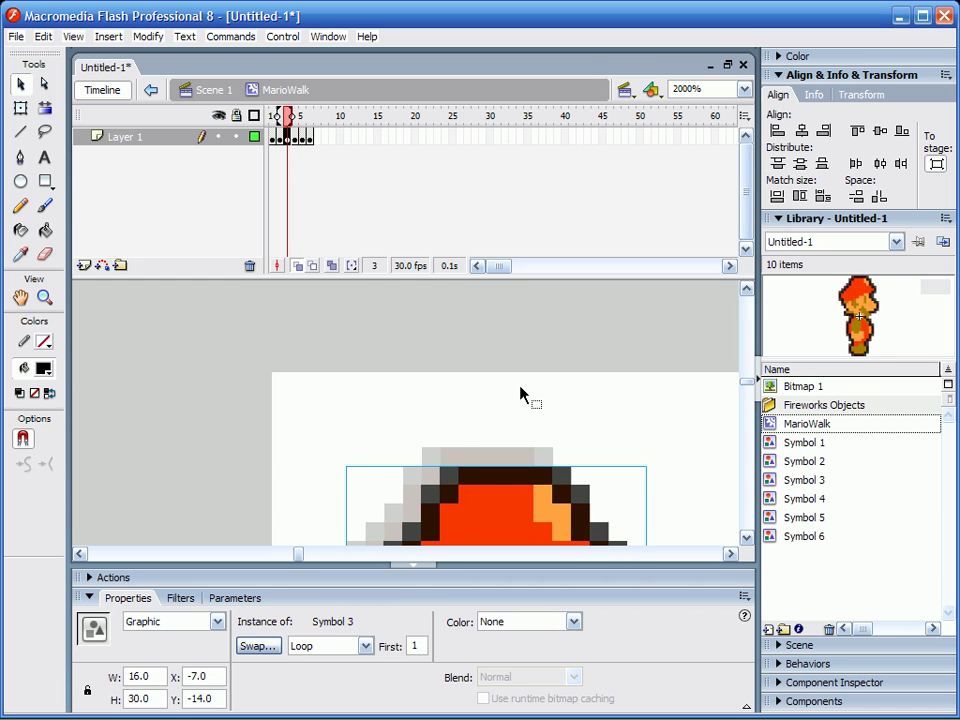
key(Left)
key(Left)
key(Left)
key(Left)
key(Left)
key(Left)
key(Left)
key(Left)
key(Left)
key(Left)
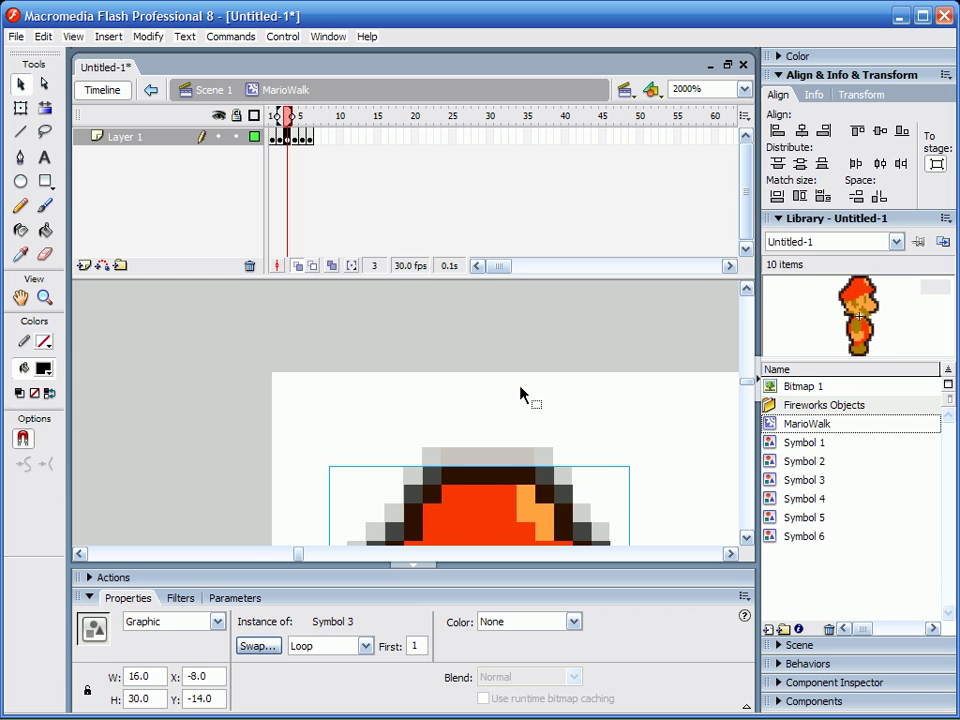
Step: Nudge the frame 3 sprite vertically to Y -15 so its cap lines up with the ghosted frame 2 pose
key(Up)
key(Up)
key(Up)
key(Up)
key(Up)
key(Up)
key(Up)
key(Up)
key(Up)
key(Up)
key(Up)
key(Up)
key(Down)
key(Down)
key(Down)
key(Down)
key(Down)
key(Down)
key(Down)
key(Down)
key(Down)
key(Down)
key(Down)
key(Down)
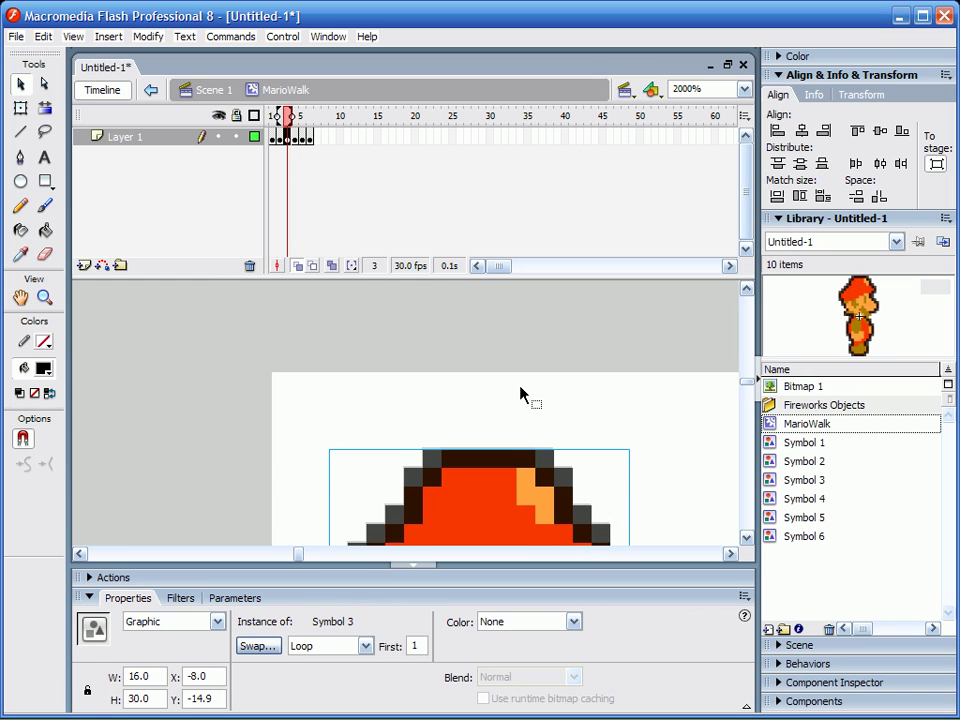
key(Up)
key(Up)
key(Up)
key(Up)
key(Up)
key(Up)
key(Up)
key(Up)
key(Up)
key(Up)
key(Up)
key(Down)
Step: Compare the frame 3 sprite's feet with the ghosted frame 2 feet and fine-tune its vertical position to Y -15
scroll(456, 392, down, 5)
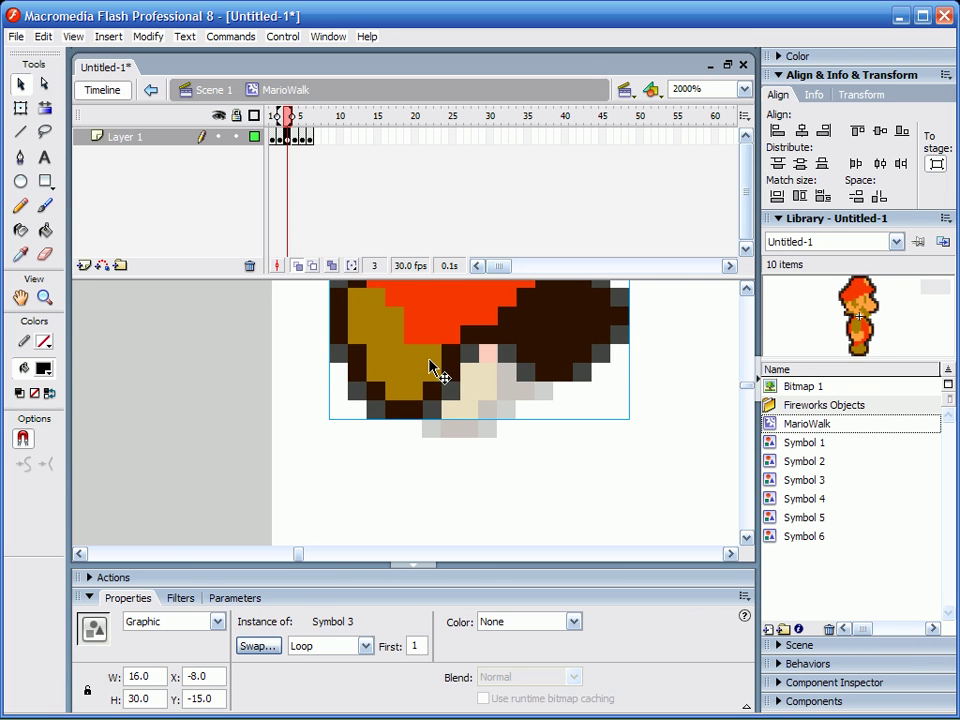
scroll(437, 368, up, 5)
key(Down)
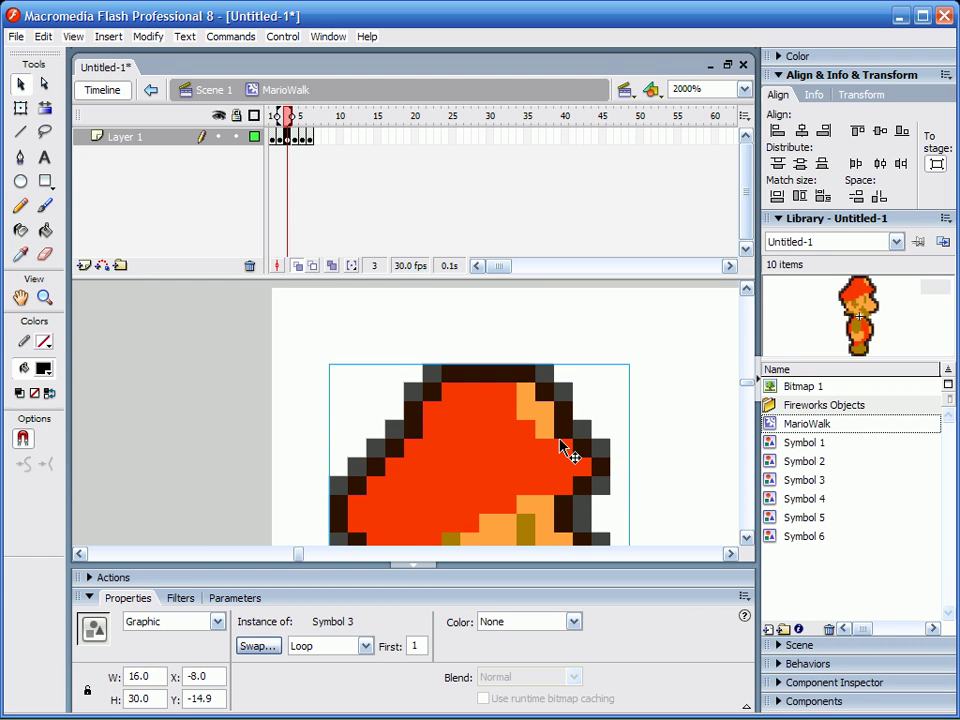
key(Up)
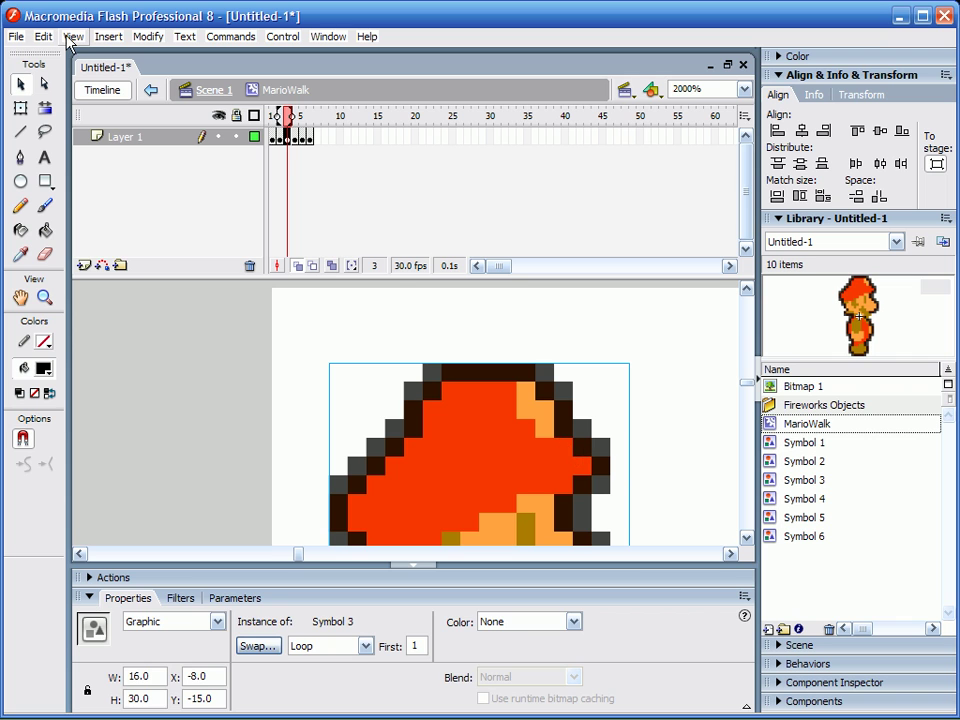
Step: Flip between frames 2 and 3 to compare the cap heights of the two poses
key(.)
key(.)
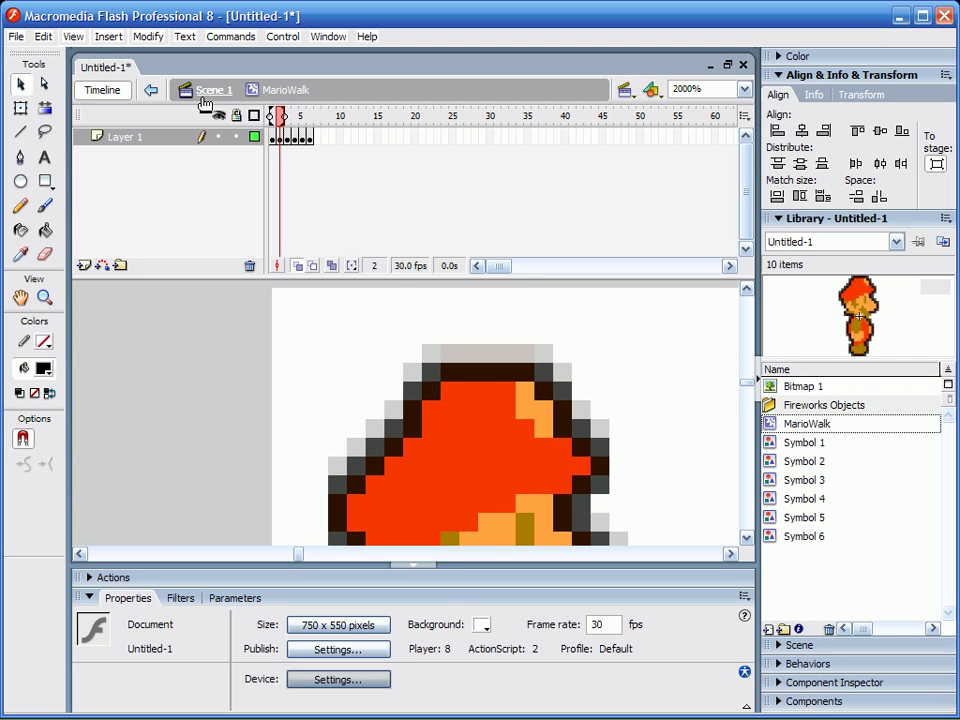
key(period)
click(511, 395)
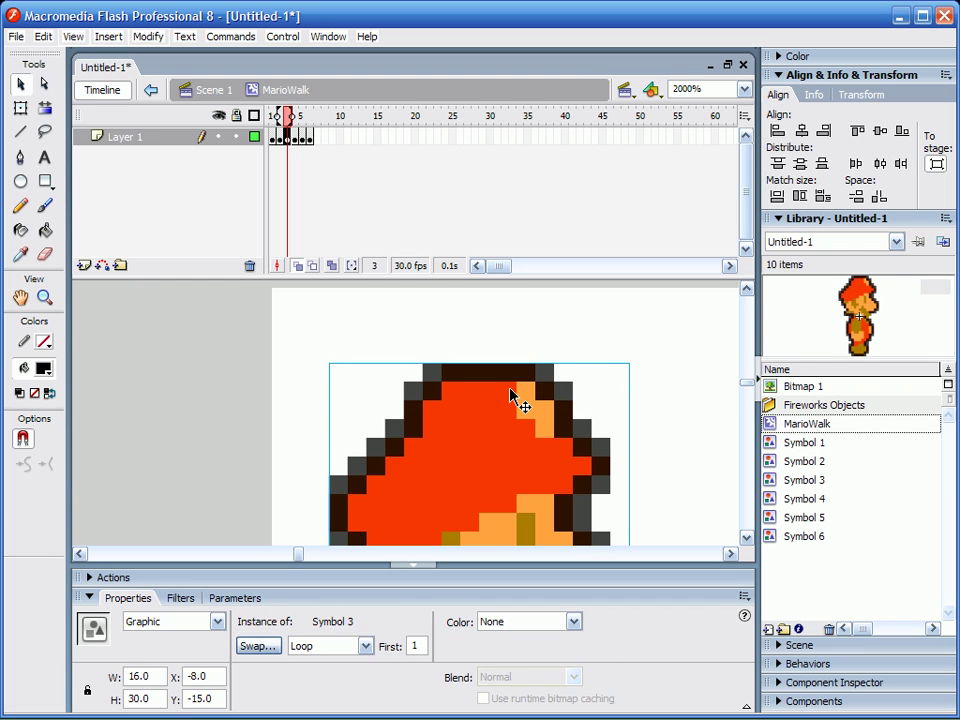
key(comma)
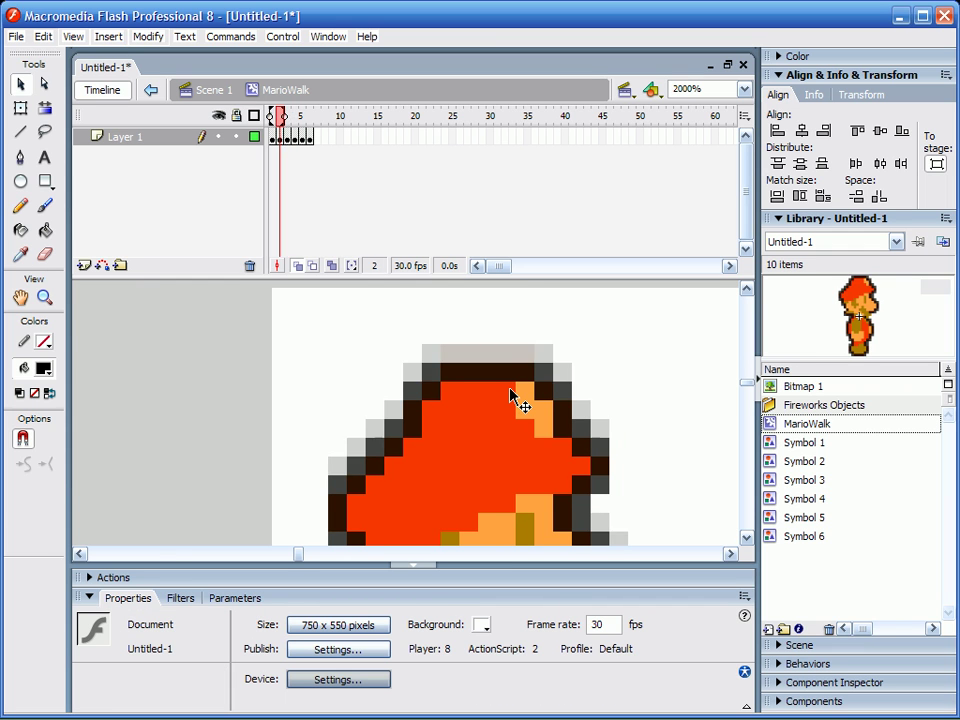
key(period)
key(comma)
key(period)
Step: Lower the frame 3 sprite to Y -14 so its feet line up with the frame 2 pose, and recheck the neighbouring frames
scroll(508, 395, down, 2)
scroll(508, 395, down, 10)
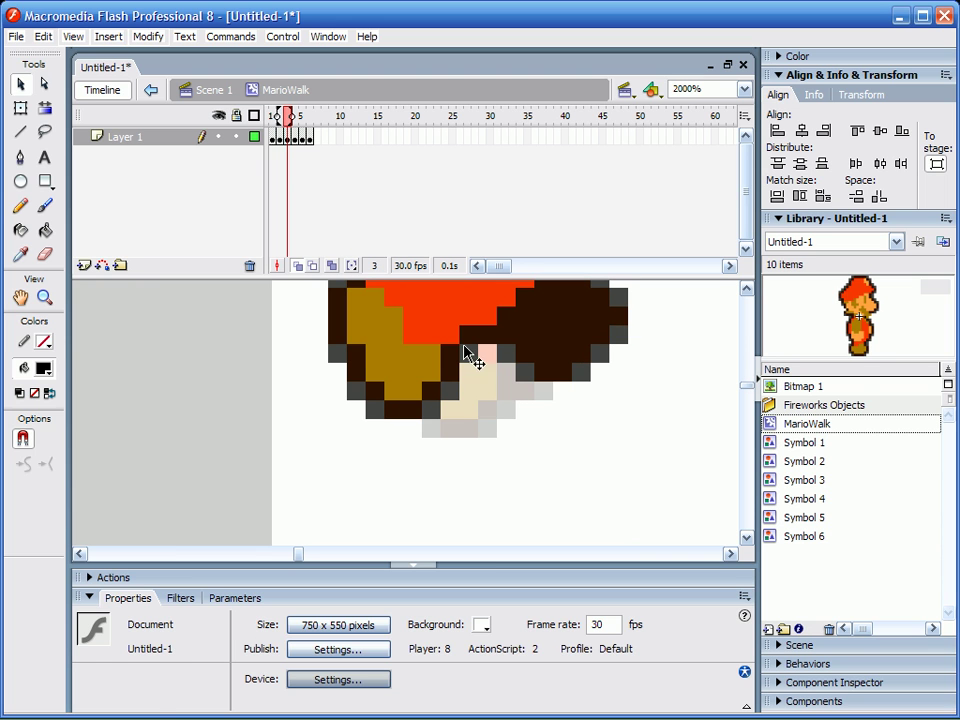
click(460, 350)
key(Down)
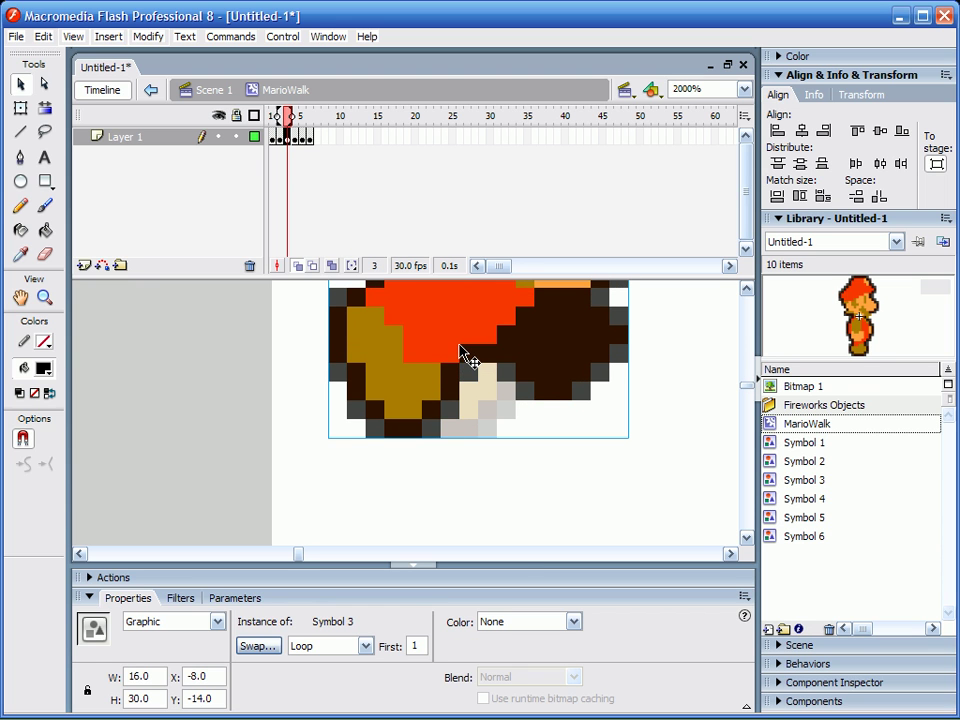
key(comma)
key(period)
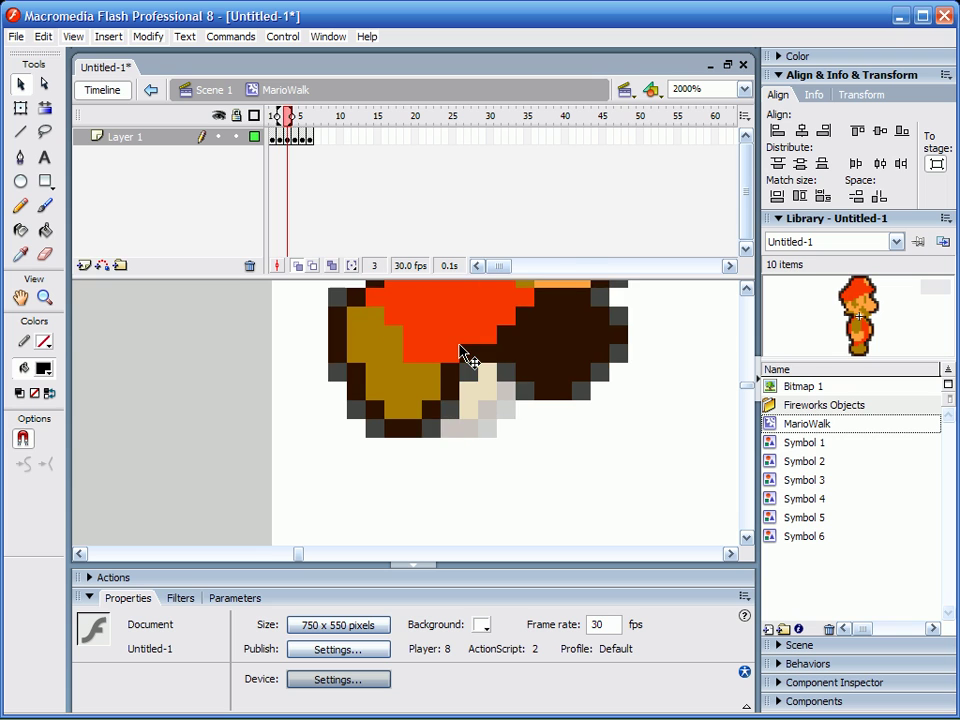
key(comma)
key(comma)
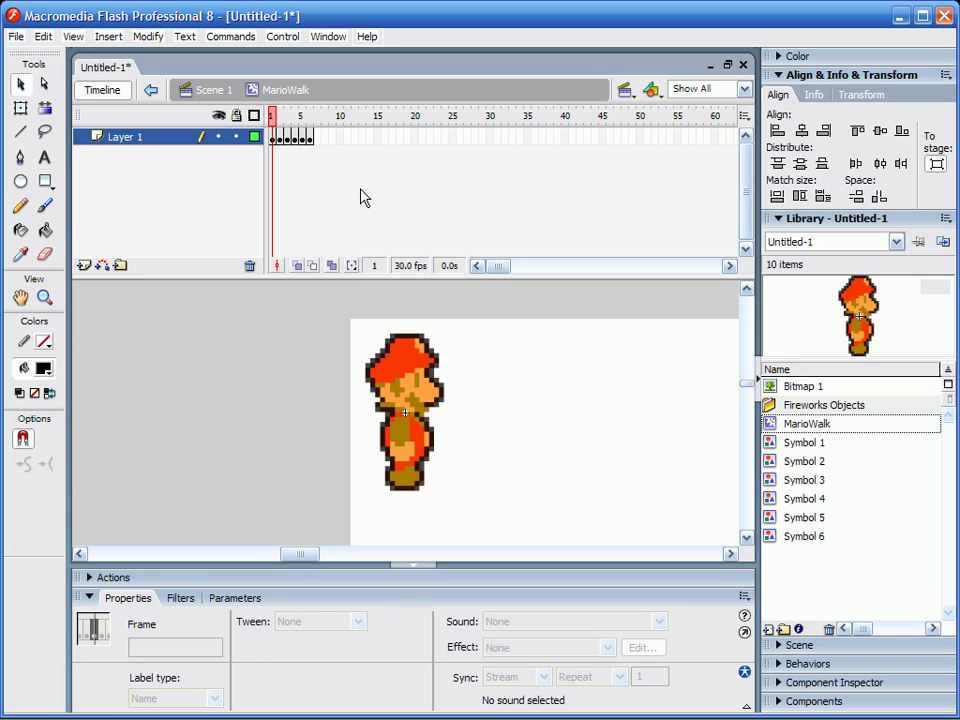
Step: Play through the six MarioWalk frames to check the walk cycle, and return to Scene 1
drag(270, 114, 311, 113)
key(Return)
key(Return)
click(220, 92)
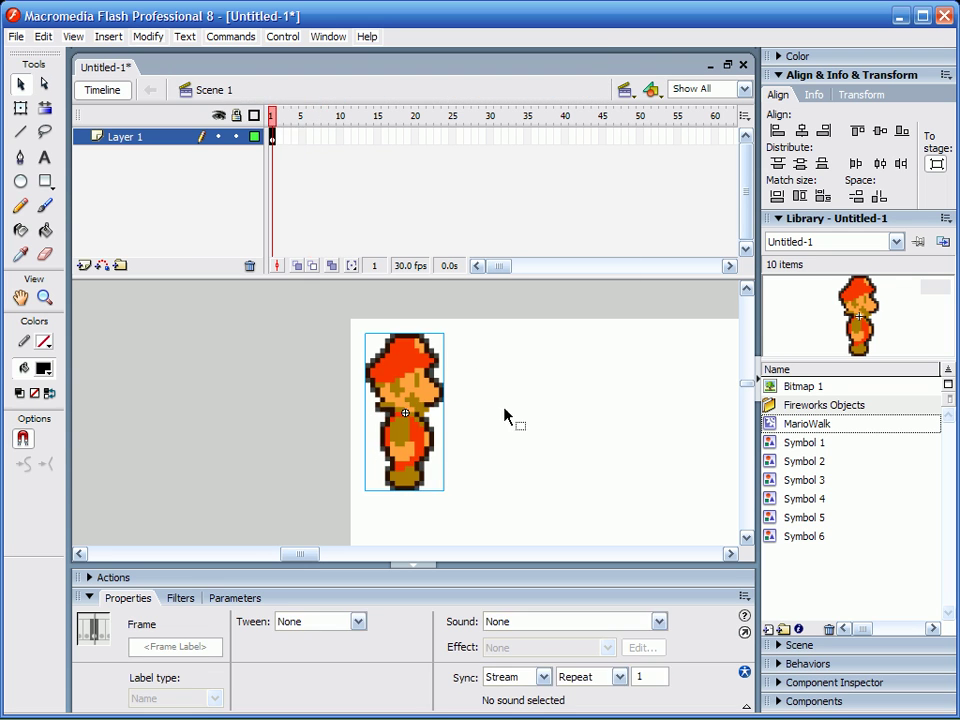
drag(829, 428, 776, 424)
drag(791, 433, 577, 410)
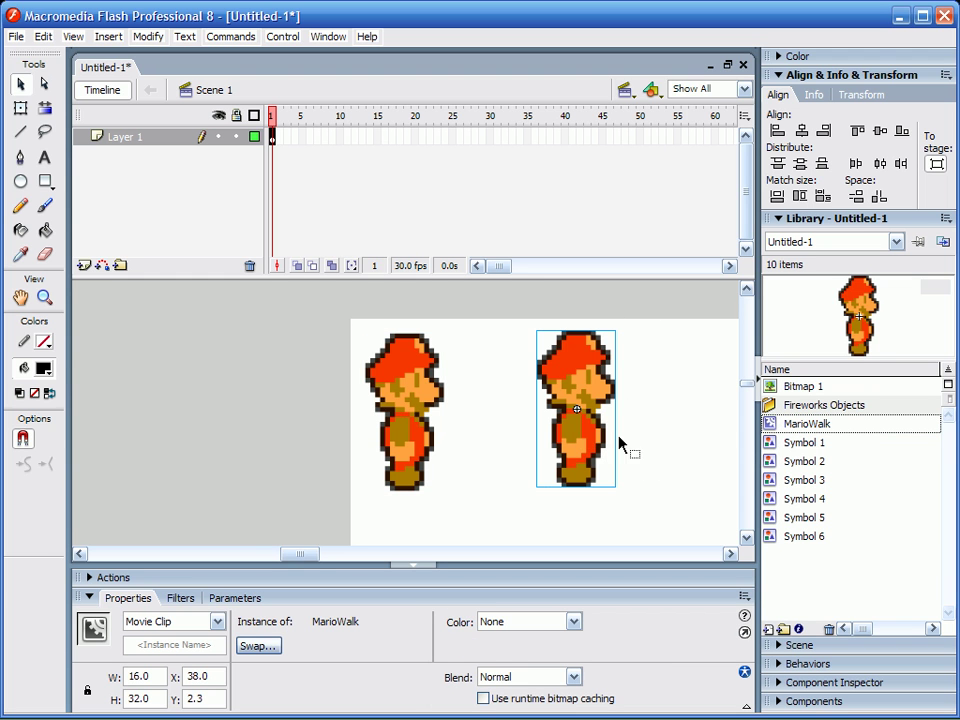
key(Delete)
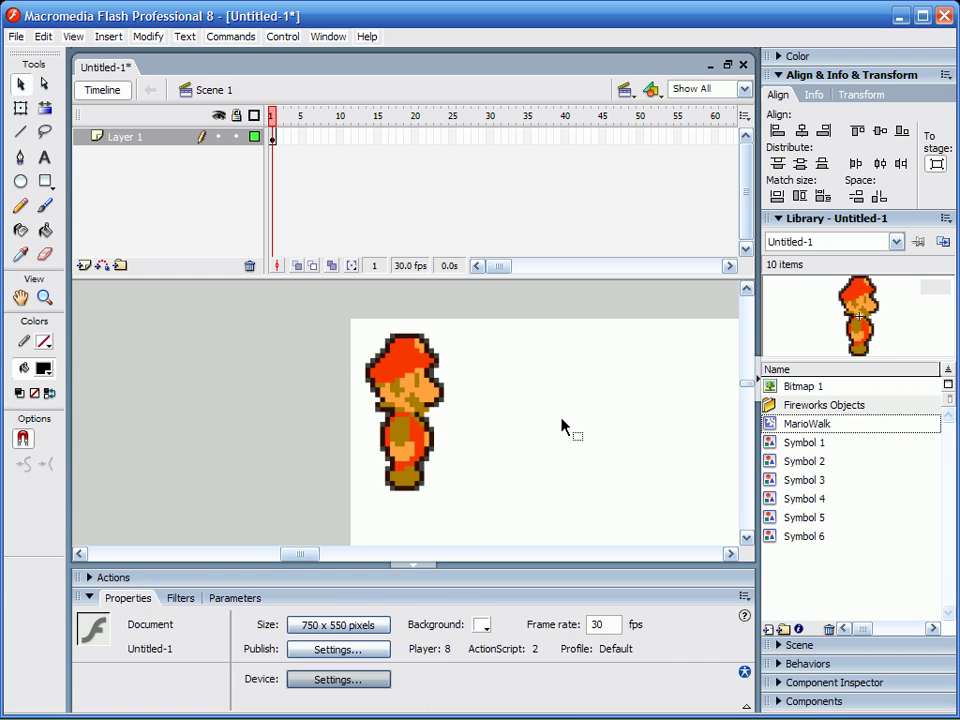
Step: Test the movie, zoom in on the walking Mario, and close the preview
key(ctrl+Return)
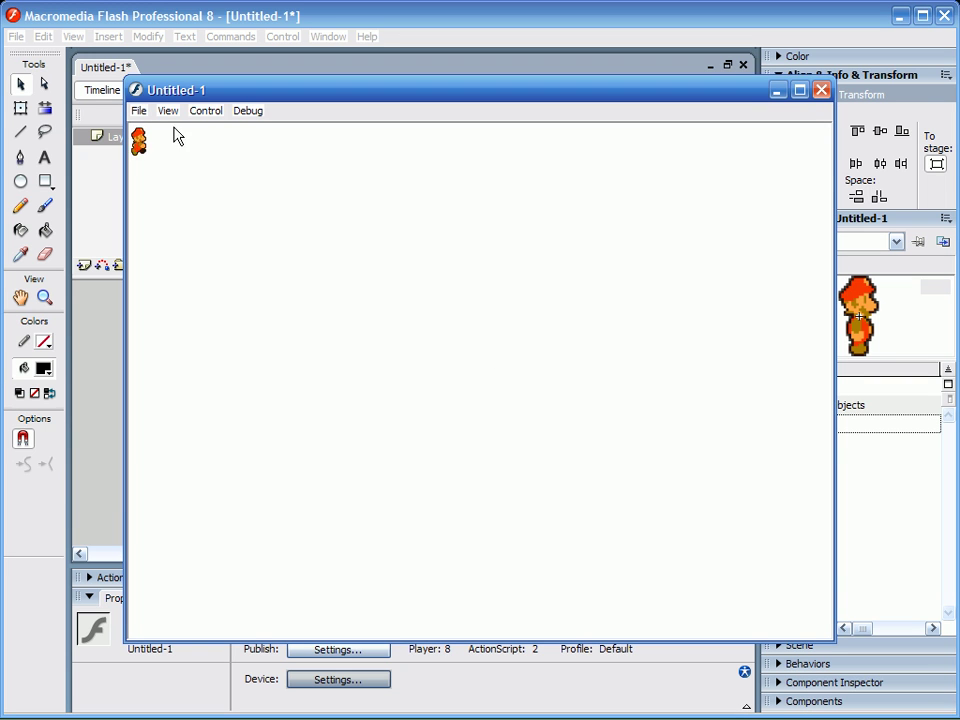
right_click(145, 148)
click(158, 152)
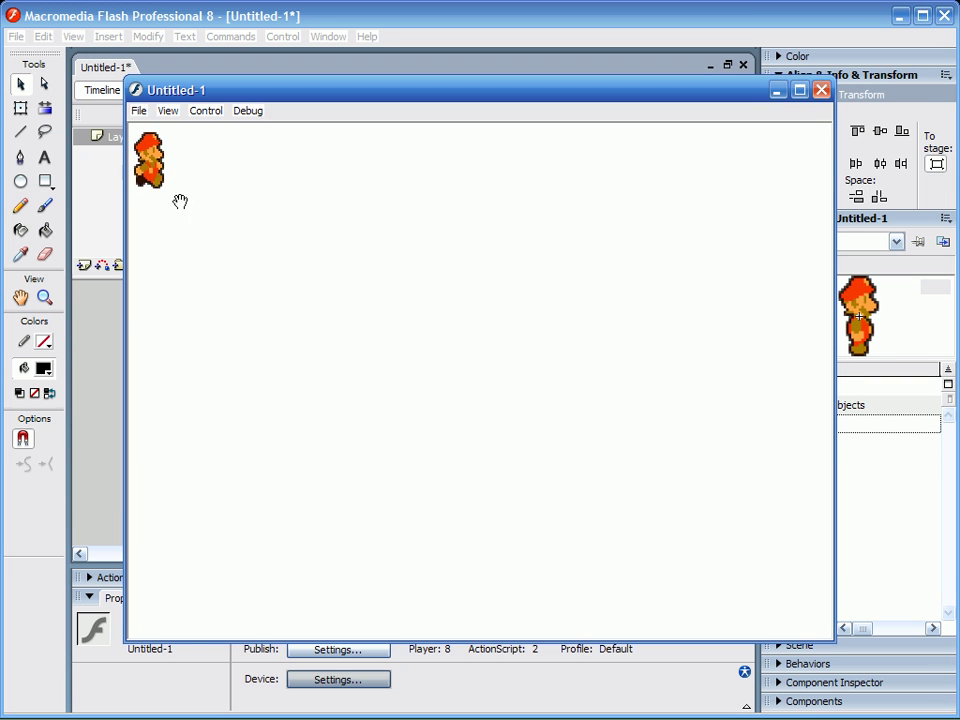
click(819, 90)
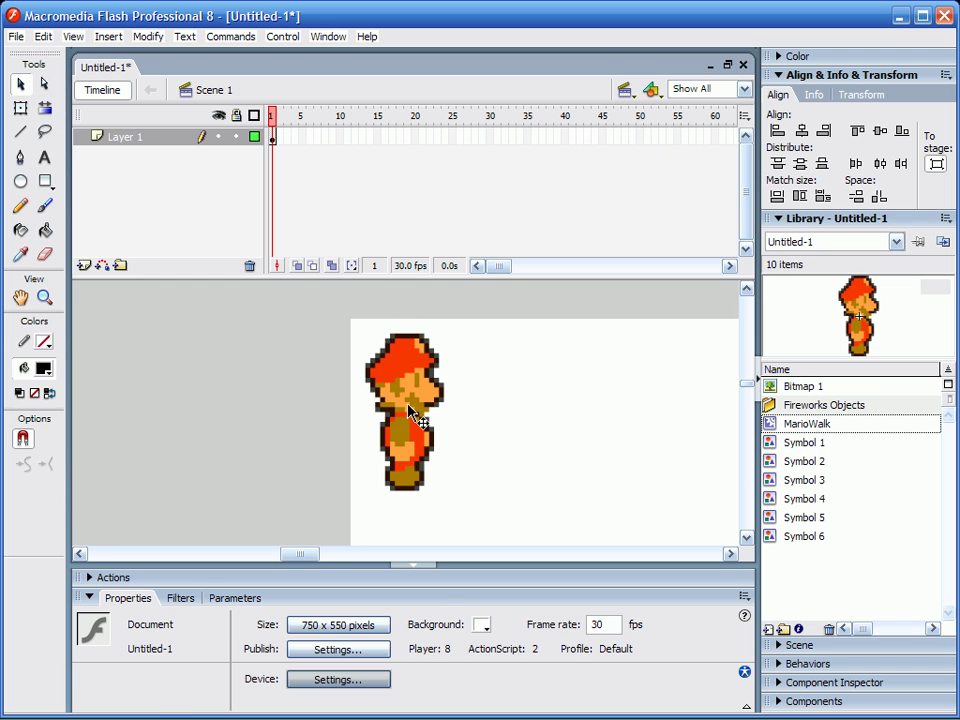
Step: Show the whole stage frame and move the MarioWalk instance inward to about X 221, Y 160
click(421, 427)
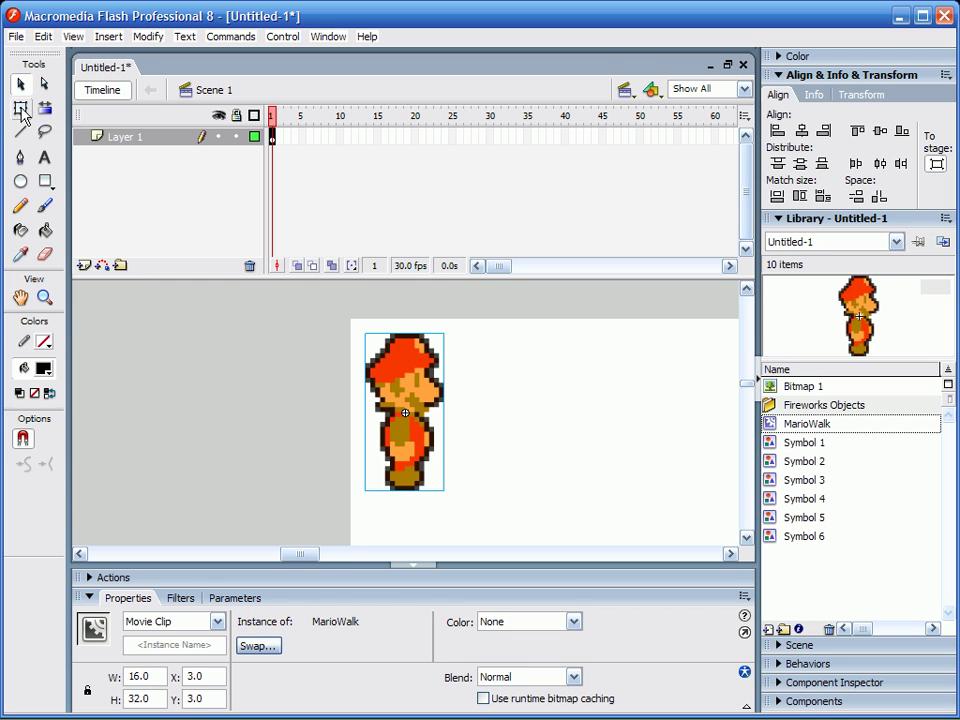
click(744, 88)
click(729, 117)
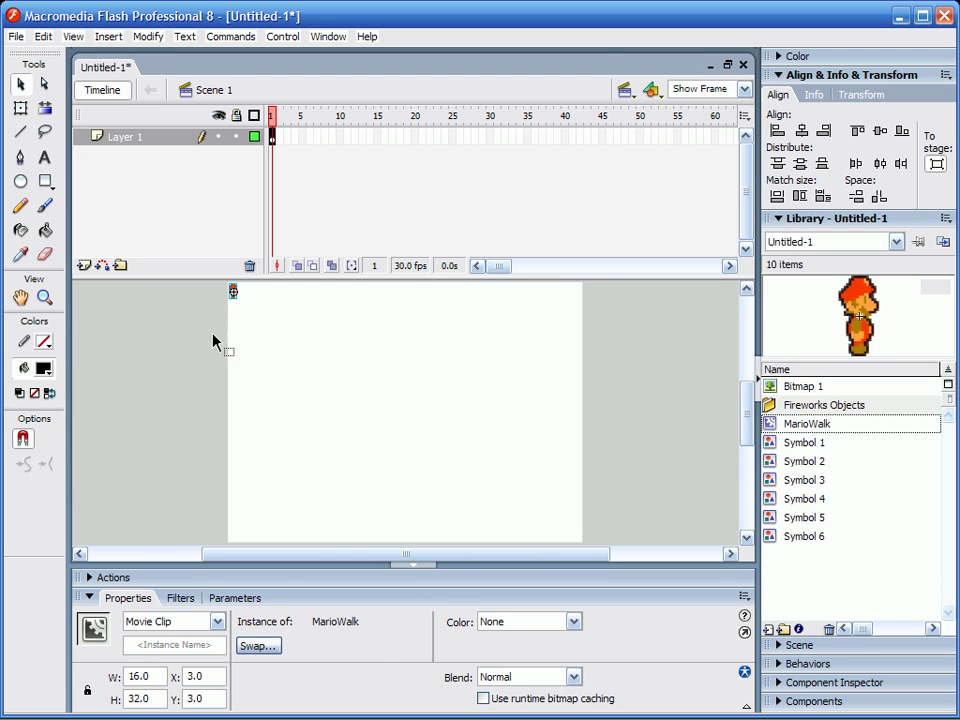
click(280, 327)
drag(316, 362, 340, 374)
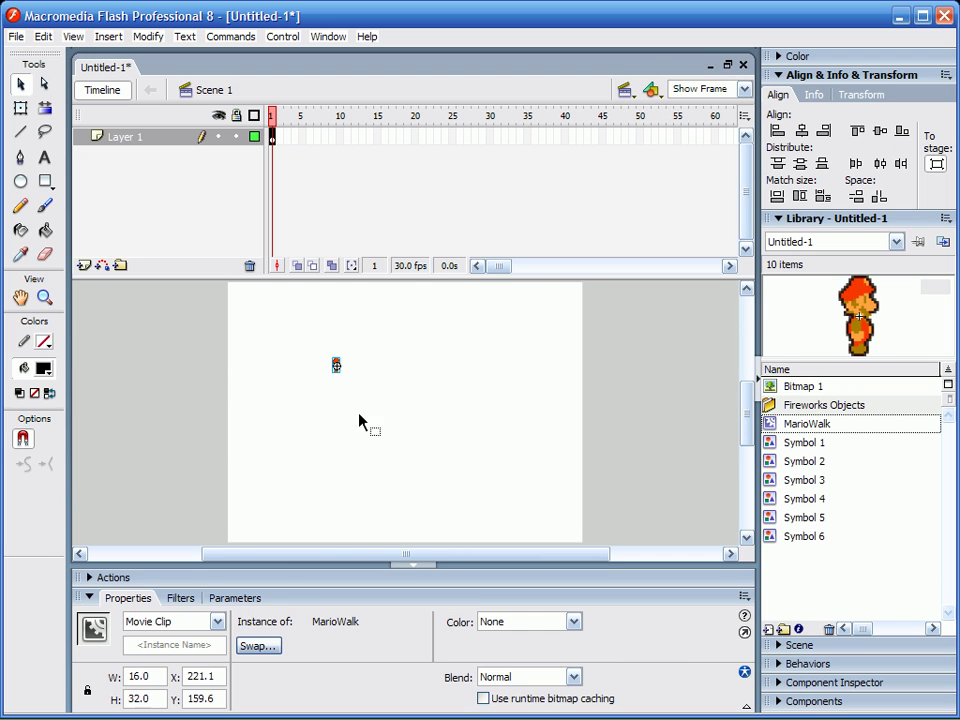
Step: Scale the MarioWalk instance proportionally to about 158 × 315 at about X 283, Y 81, and test the movie
click(20, 108)
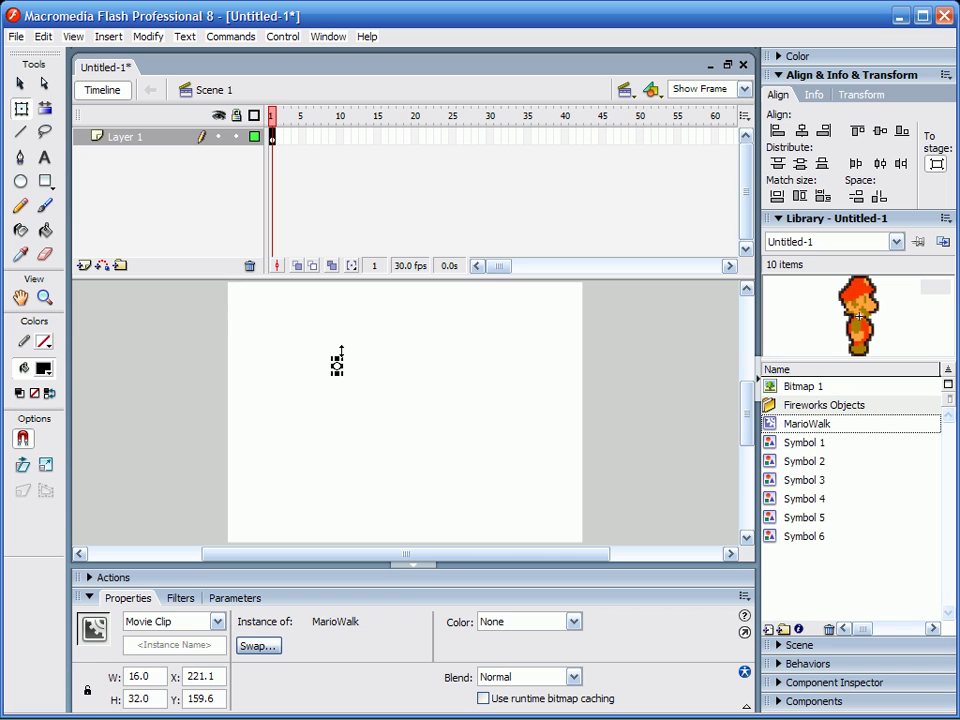
click(45, 465)
drag(341, 359, 490, 295)
drag(349, 347, 410, 373)
key(ctrl+Return)
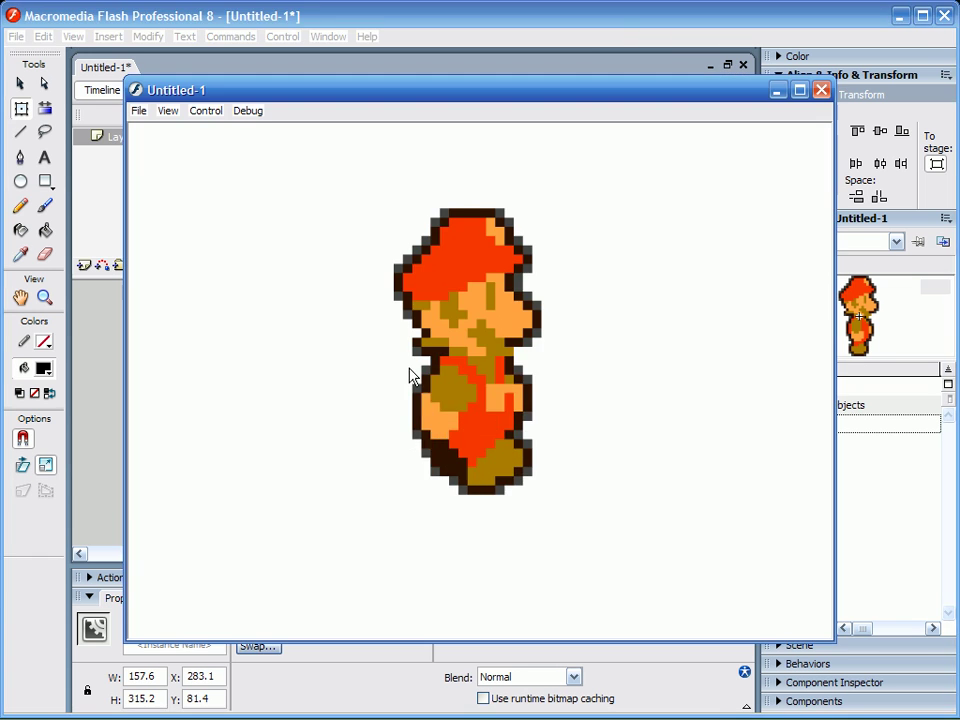
click(821, 90)
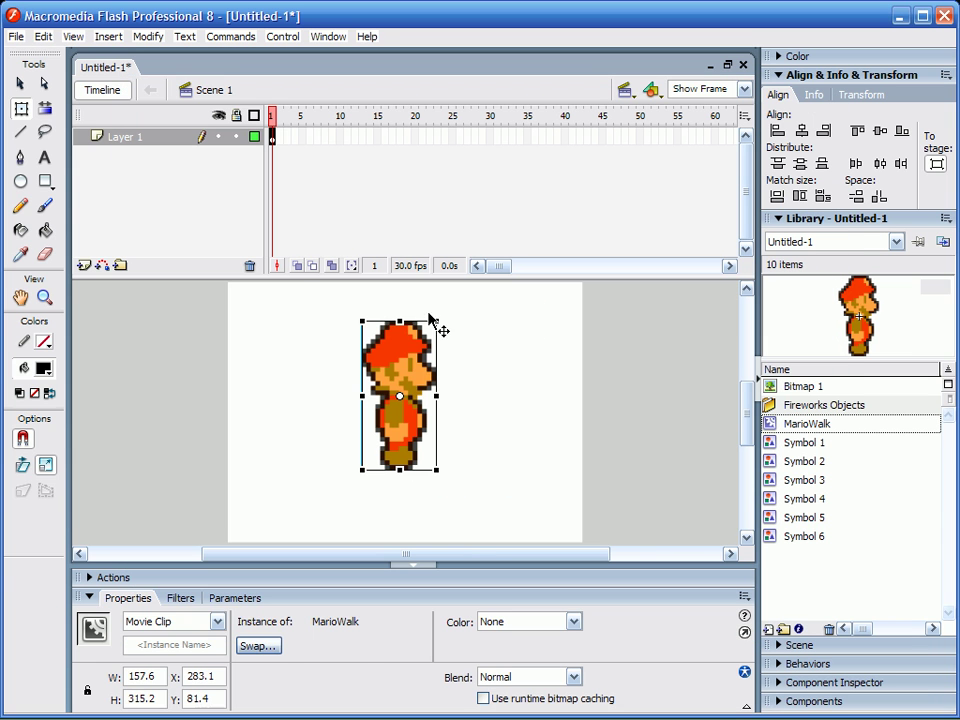
Step: Open the MarioWalk clip for editing and insert one extra frame after each of the first two poses
drag(281, 351, 527, 454)
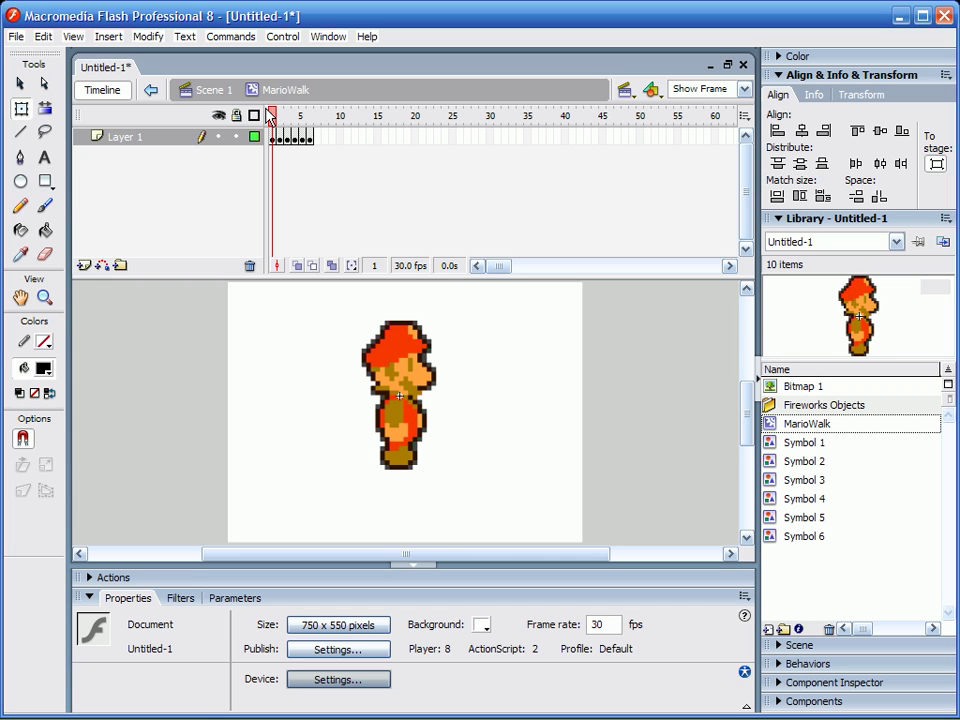
click(285, 140)
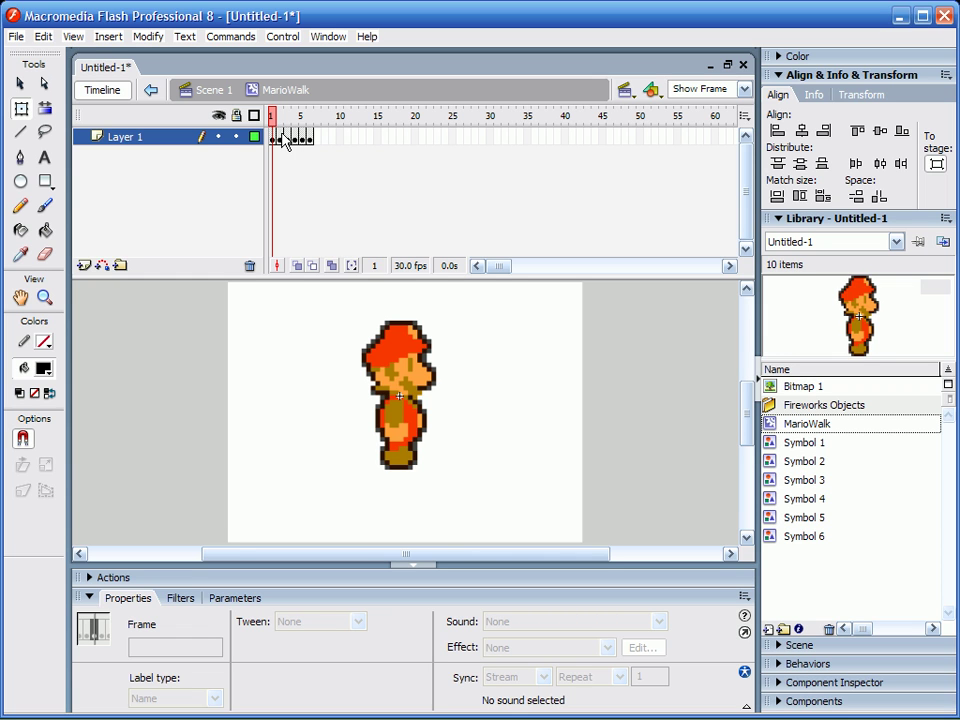
click(273, 139)
right_click(277, 144)
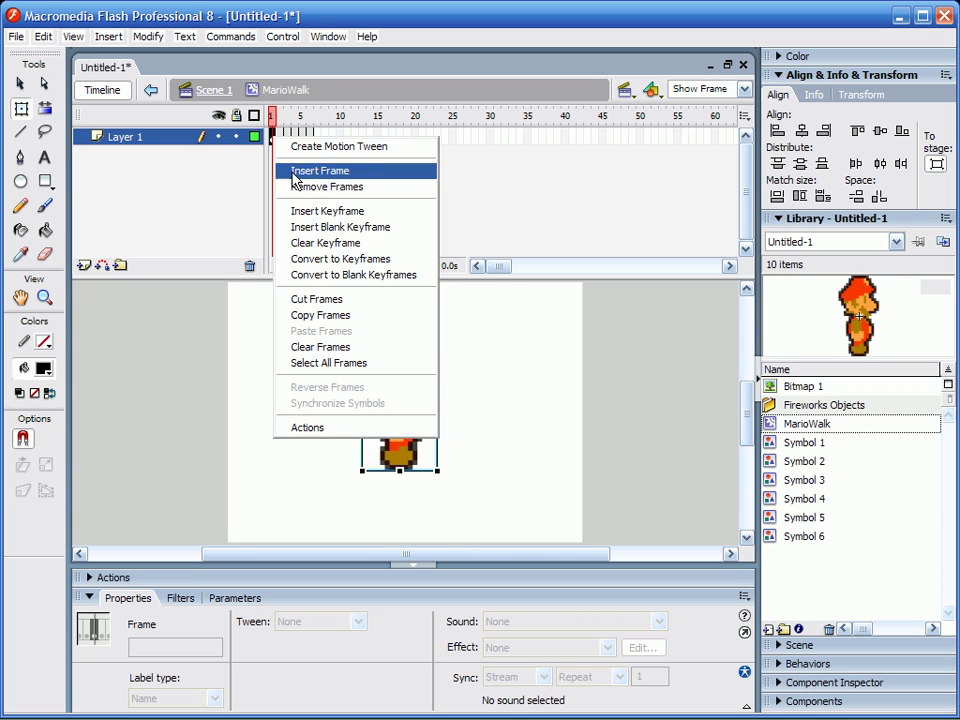
click(297, 179)
right_click(287, 145)
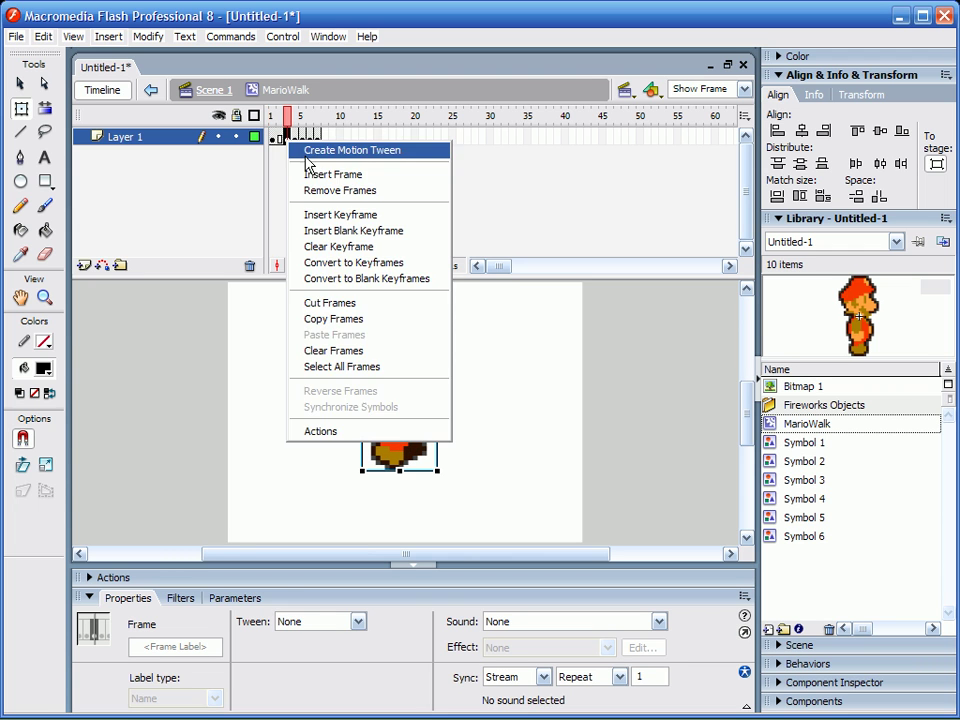
click(314, 176)
Step: Insert one extra frame after each of the remaining four poses, extending the clip to 12 frames, and test the movie
key(Return)
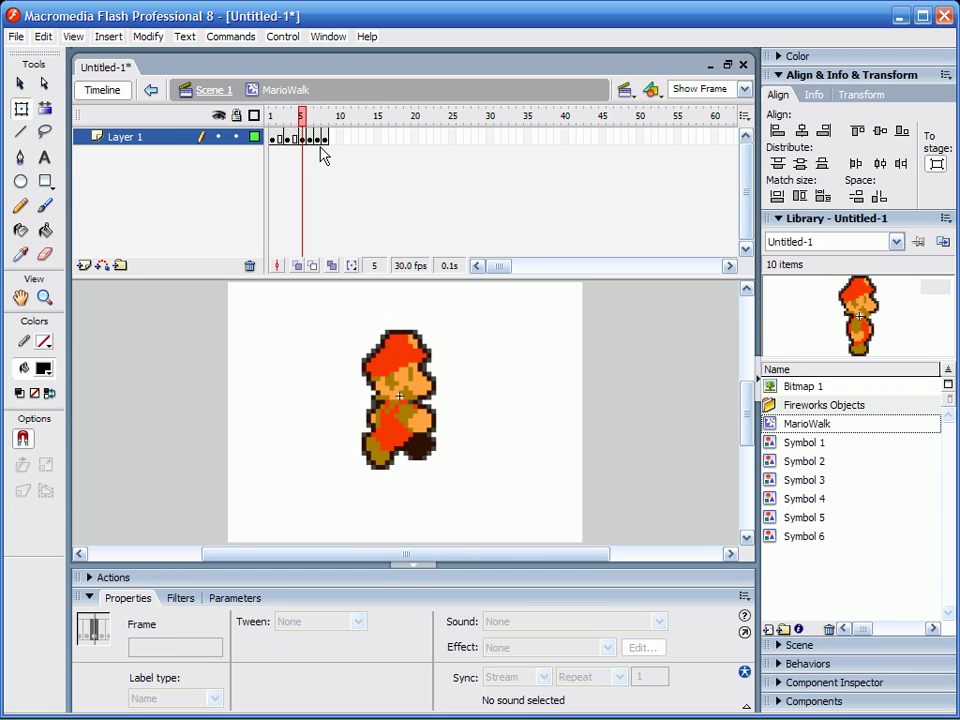
key(F6)
key(period)
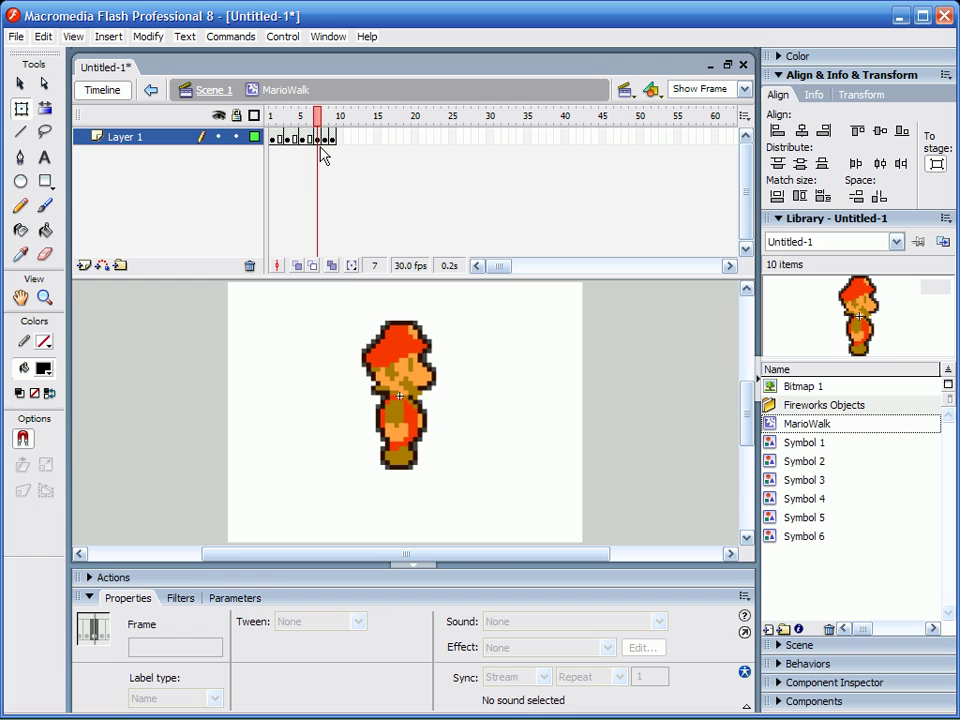
key(F5)
key(period)
key(F5)
key(period)
key(F5)
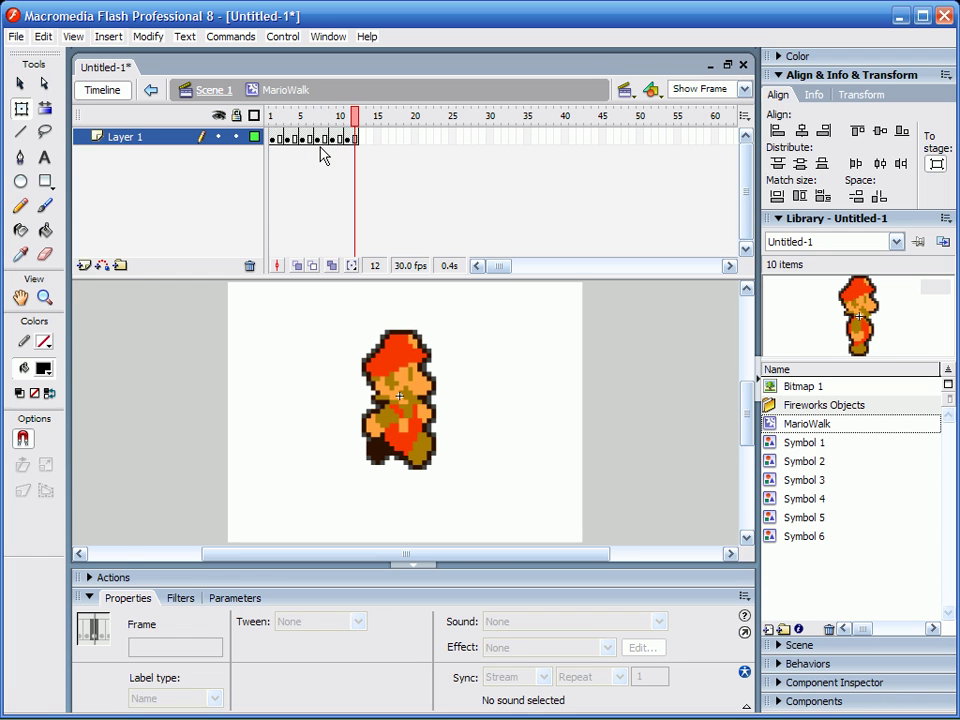
key(ctrl+Return)
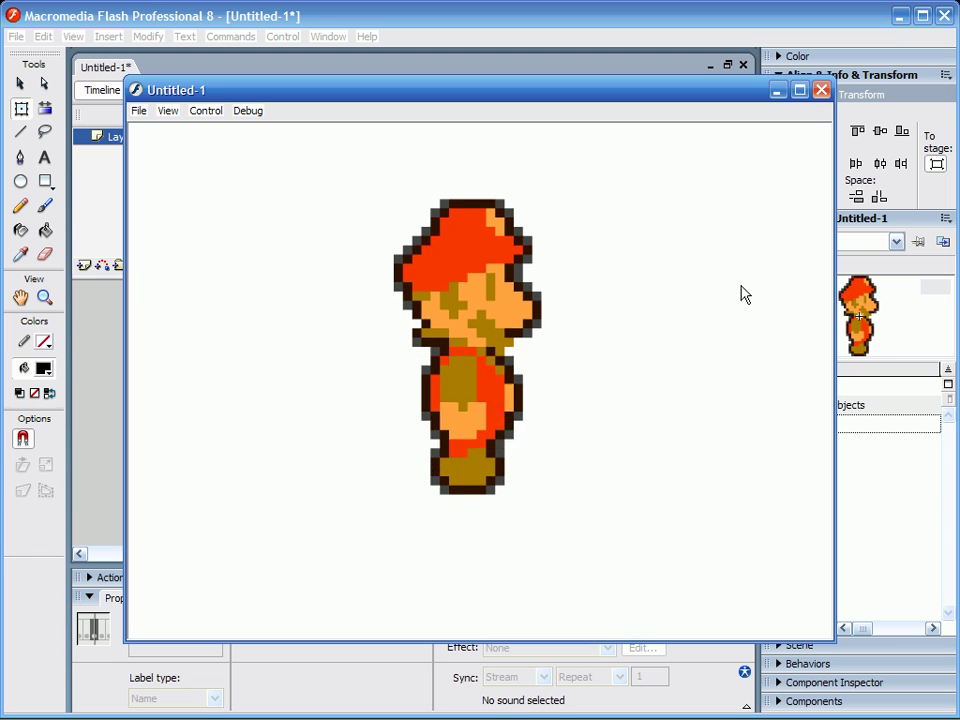
click(821, 90)
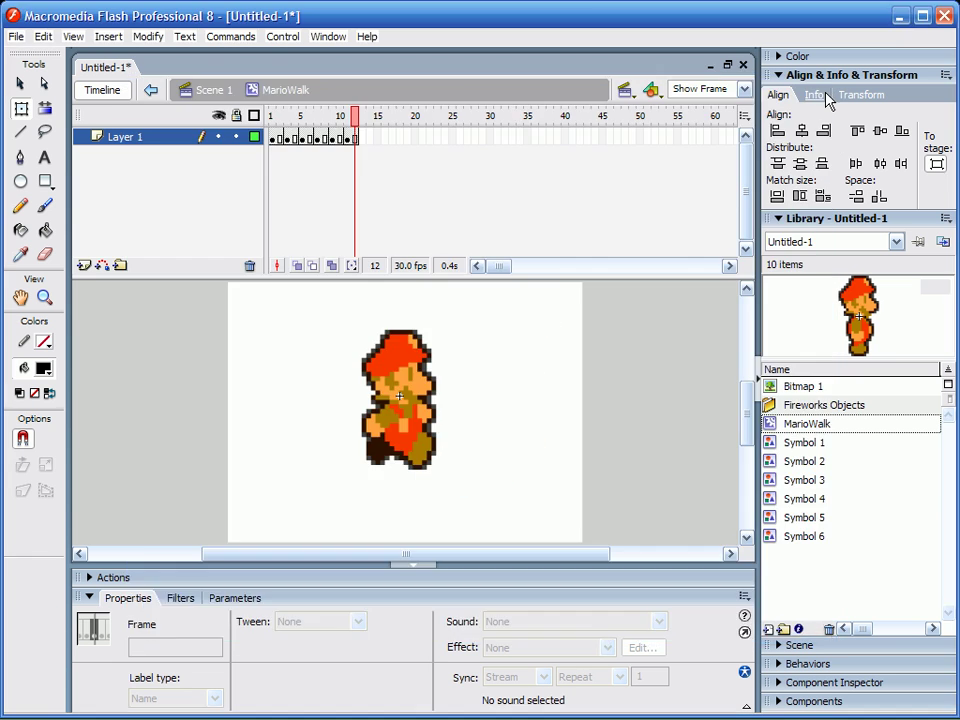